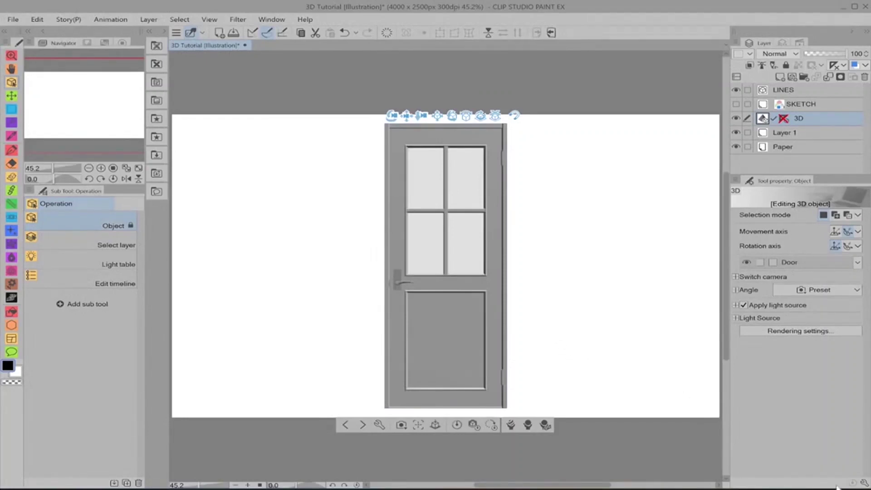
Open Sub Tool Detail for the 3D object tool at its Operation settings.
left_click(864, 485)
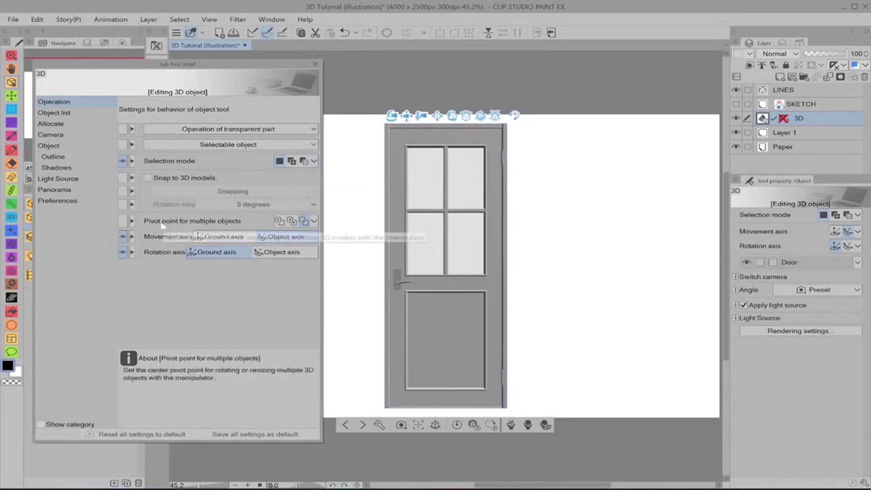
Make the armchair visible and open the multi-object pivot point setting.
left_click(858, 262)
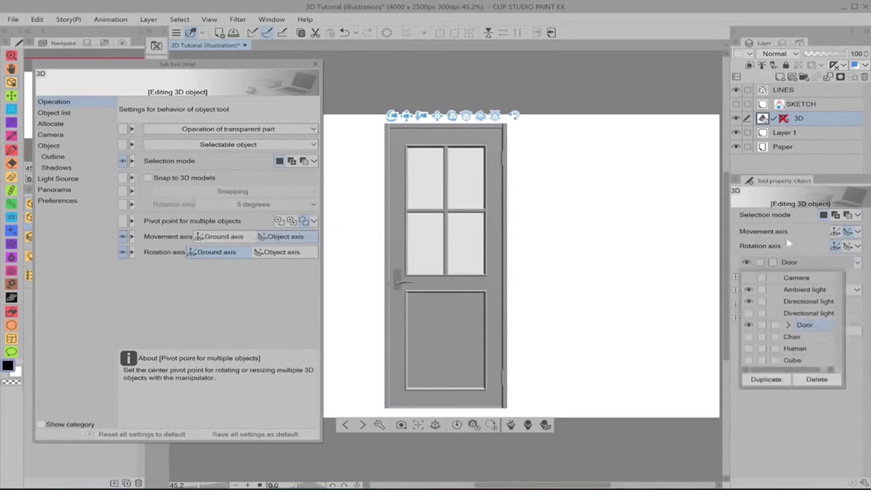
left_click(748, 336)
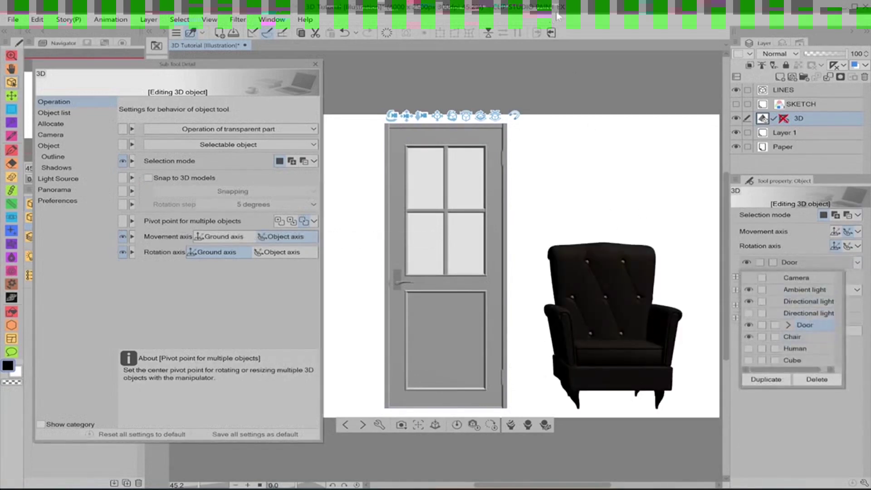
left_click(279, 221)
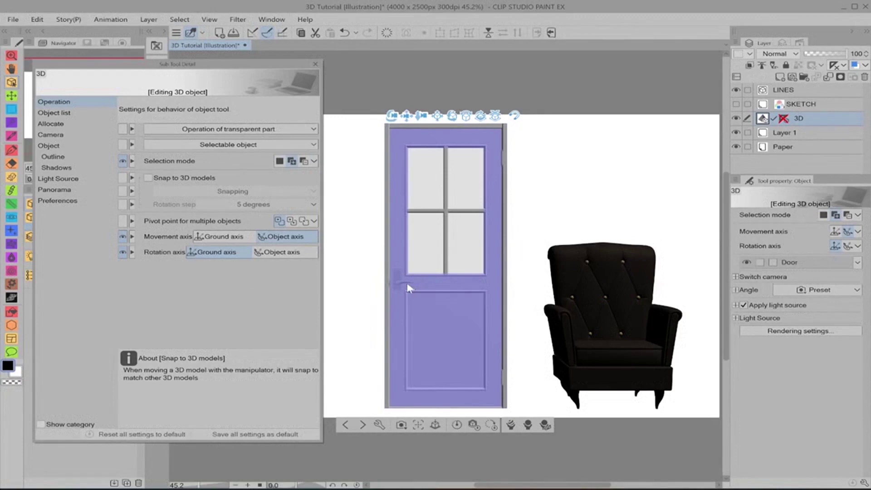
Select the door and armchair, set the pivot to Midpoint, and rotate them together.
left_click(447, 288)
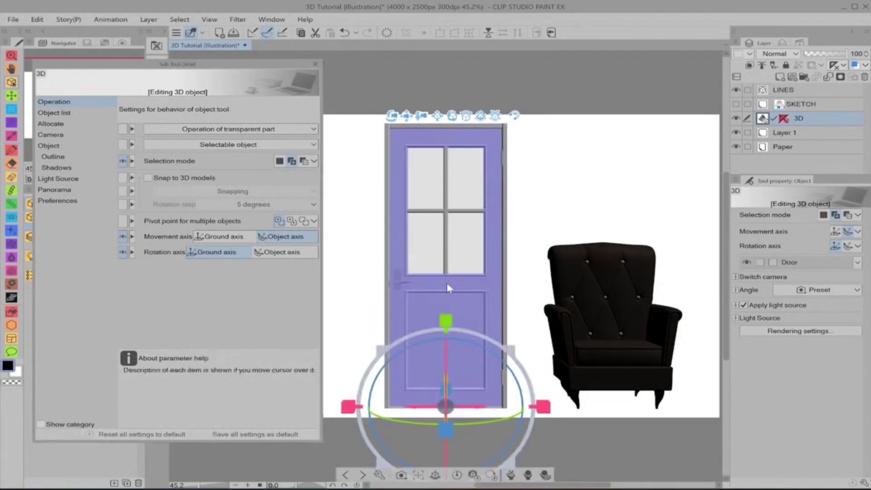
left_click(591, 295)
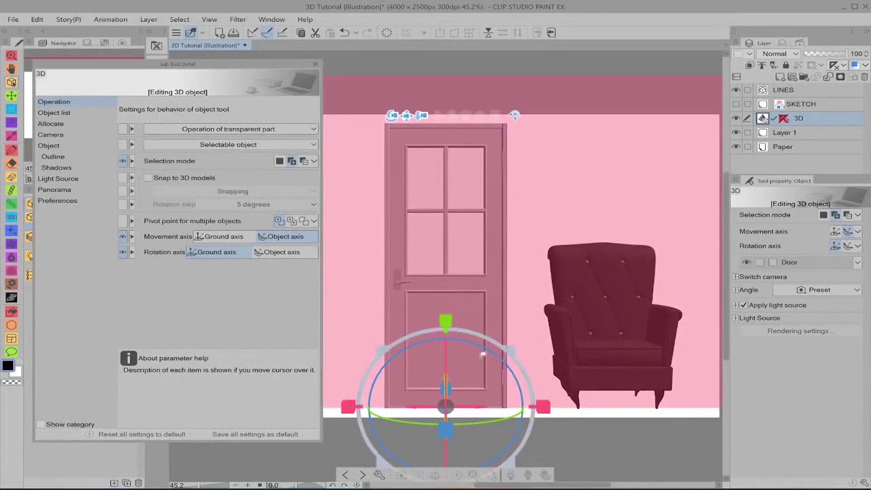
mouse_move(500, 416)
left_mouse_down()
mouse_move(469, 422)
mouse_move(547, 388)
mouse_move(530, 406)
mouse_move(490, 412)
left_mouse_up()
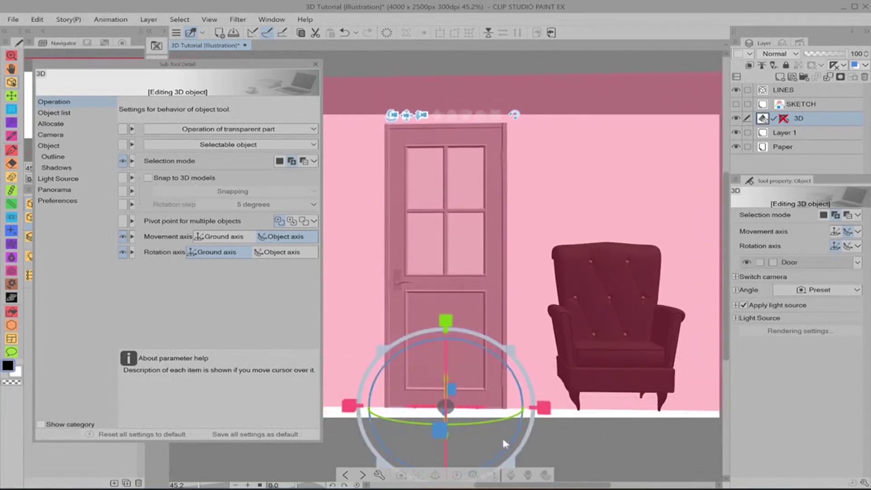
mouse_move(494, 417)
left_mouse_down()
mouse_move(515, 413)
mouse_move(547, 365)
mouse_move(493, 429)
mouse_move(504, 423)
left_mouse_up()
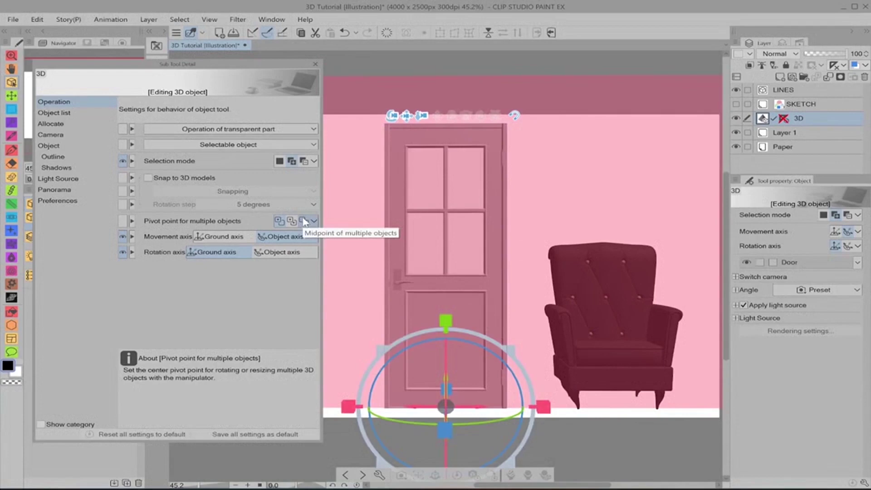
left_click(304, 221)
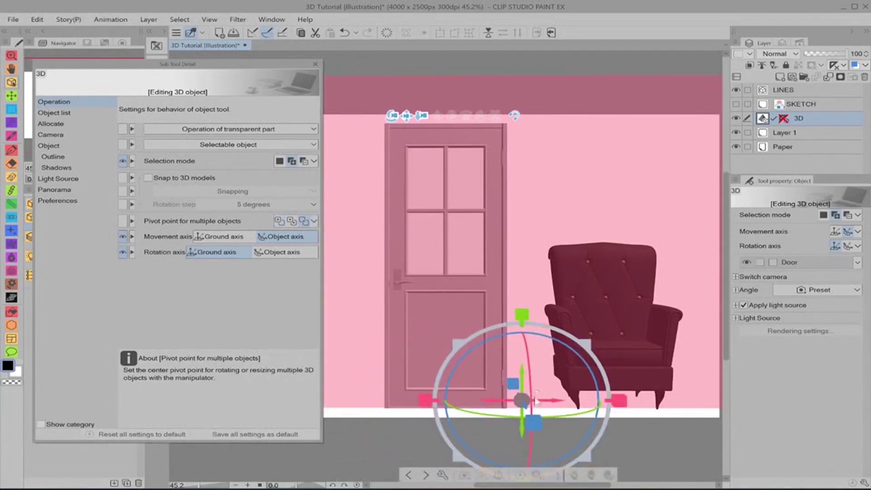
mouse_move(590, 408)
left_mouse_down()
mouse_move(547, 418)
mouse_move(675, 396)
mouse_move(597, 404)
left_mouse_up()
Hide the armchair, then turn the door about its vertical axis and tilt it back.
left_click(597, 405)
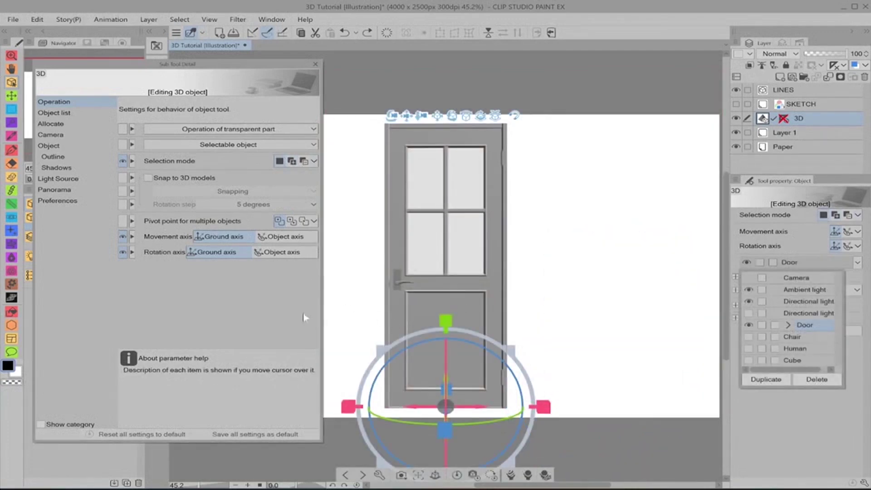
left_click(480, 406)
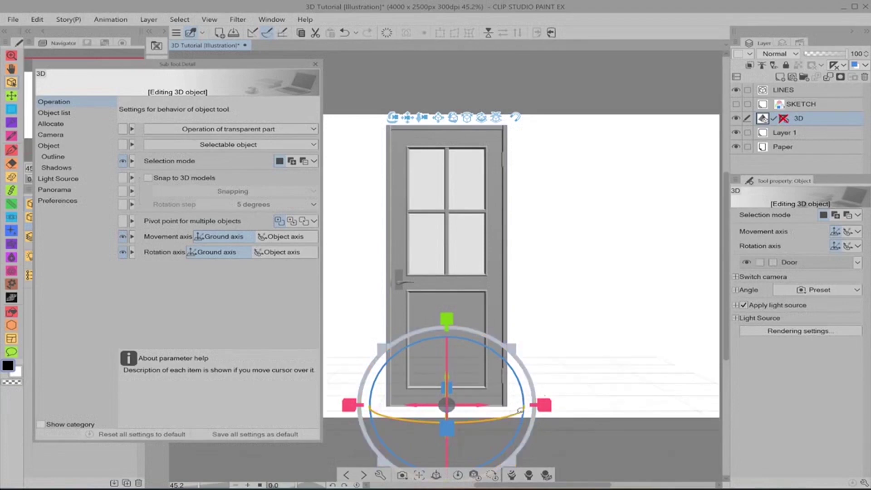
left_click_drag(505, 422, 644, 345)
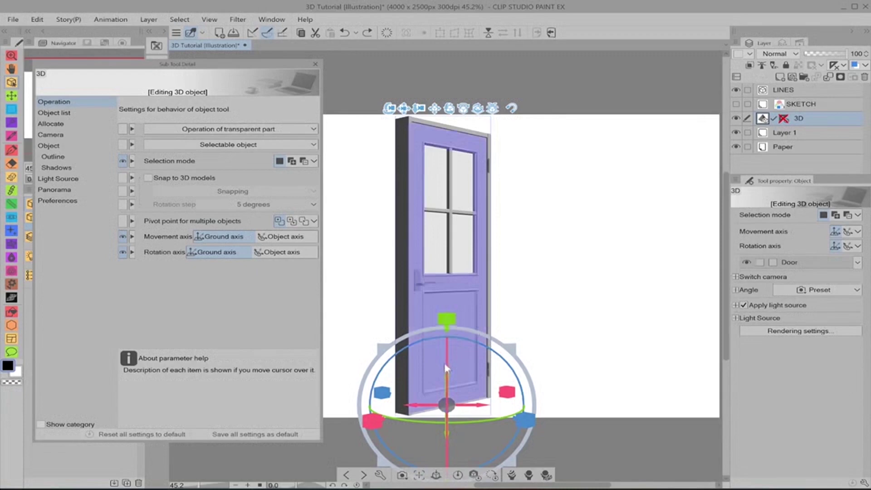
left_click_drag(447, 355, 458, 270)
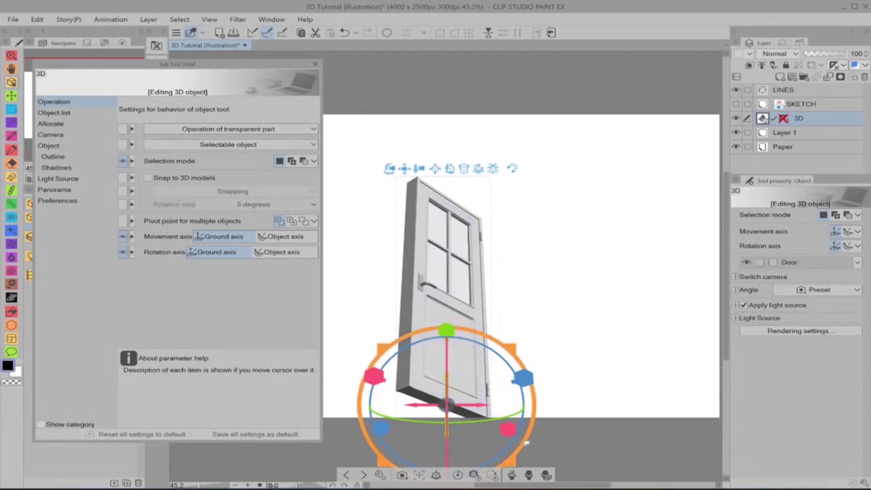
Undo the door's tilt and set Movement axis and Rotation axis to Object axis.
key("ctrl+z")
key("ctrl+z")
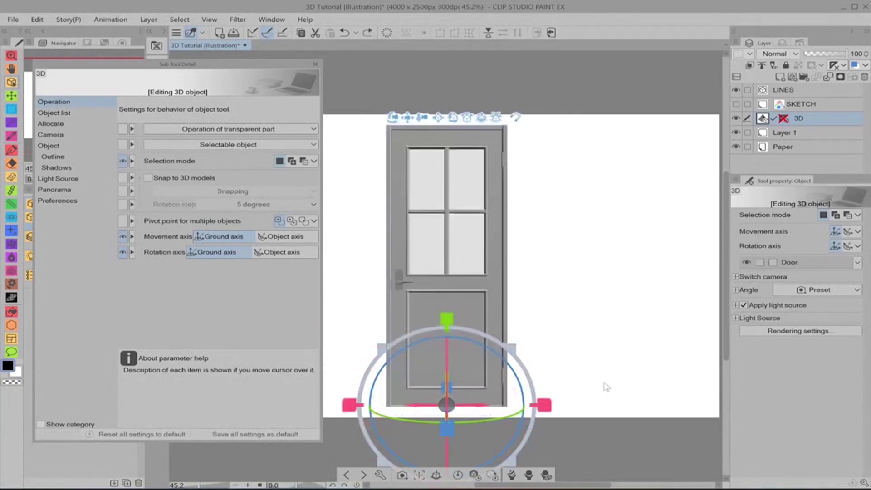
left_click(293, 238)
left_click(290, 253)
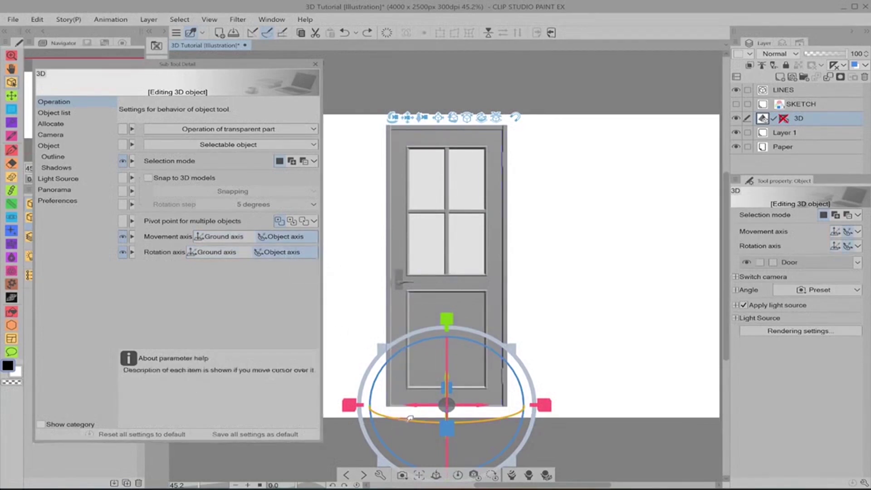
Test rotating, moving left and tilting the door along its own axes.
left_click_drag(445, 418, 487, 421)
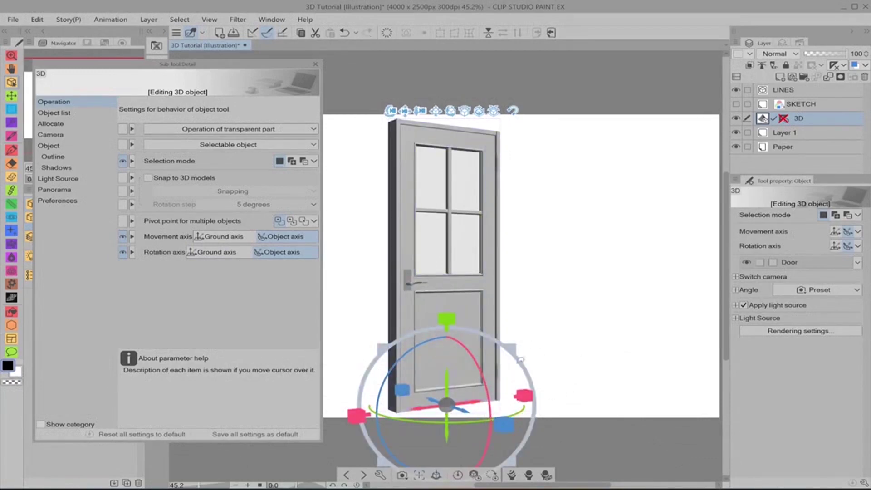
left_click_drag(457, 406, 422, 397)
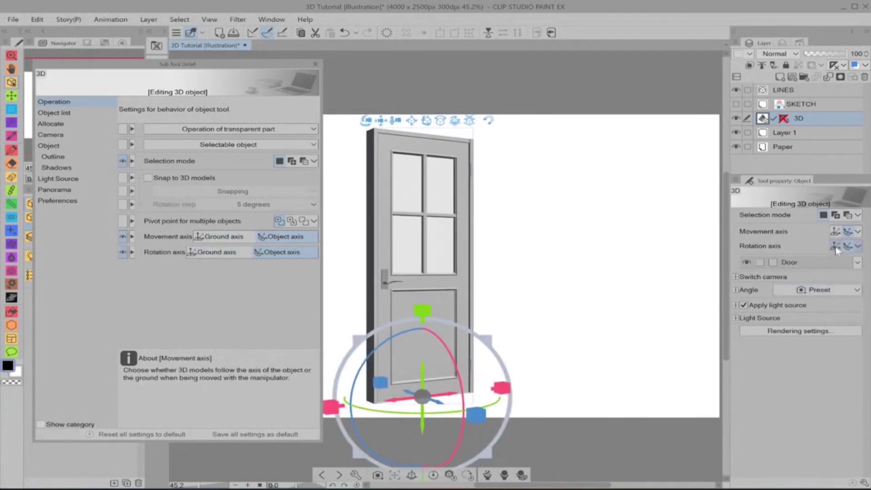
left_click_drag(452, 411, 431, 398)
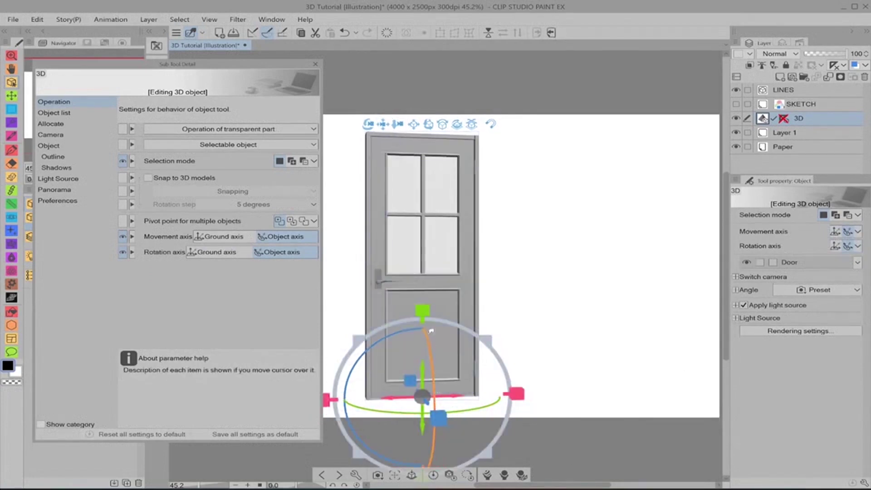
left_click_drag(431, 332, 430, 330)
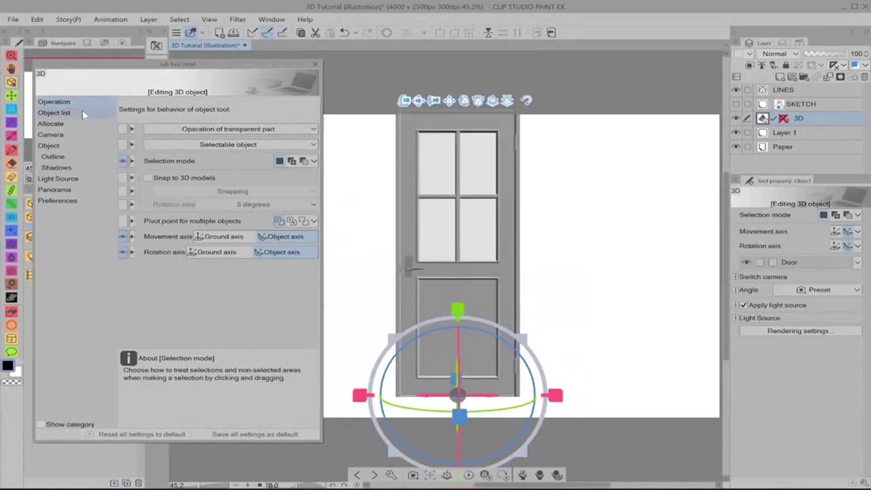
In the Object list, duplicate the door, move the copy aside, then delete it.
left_click(79, 112)
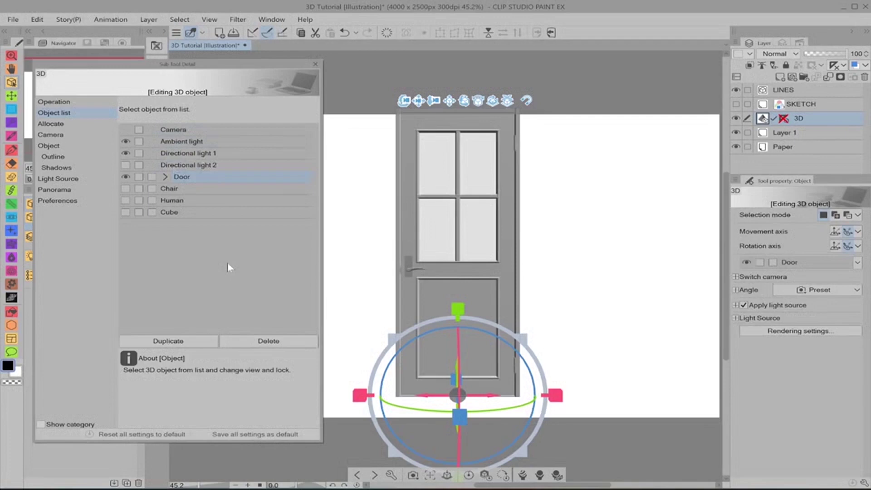
left_click_drag(422, 98, 431, 131)
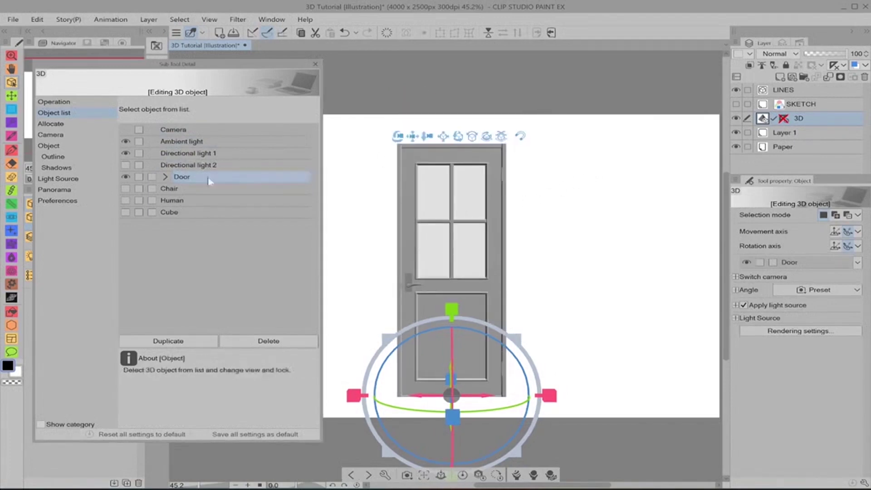
left_click(183, 341)
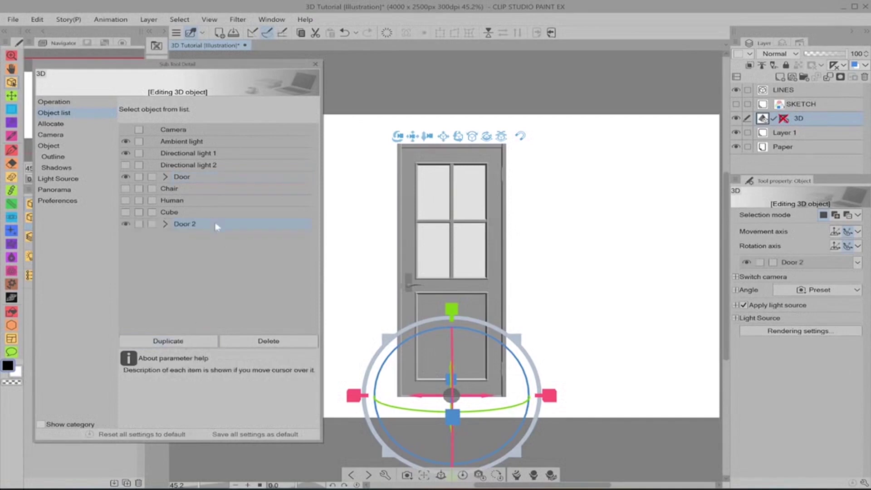
left_click_drag(475, 396, 649, 385)
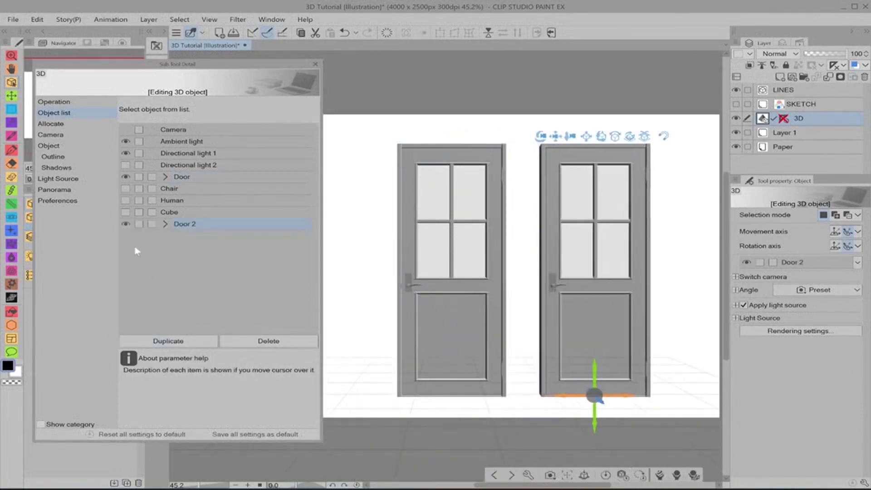
left_click(282, 342)
Turn the Chair visible again and reselect the door.
left_click(182, 177)
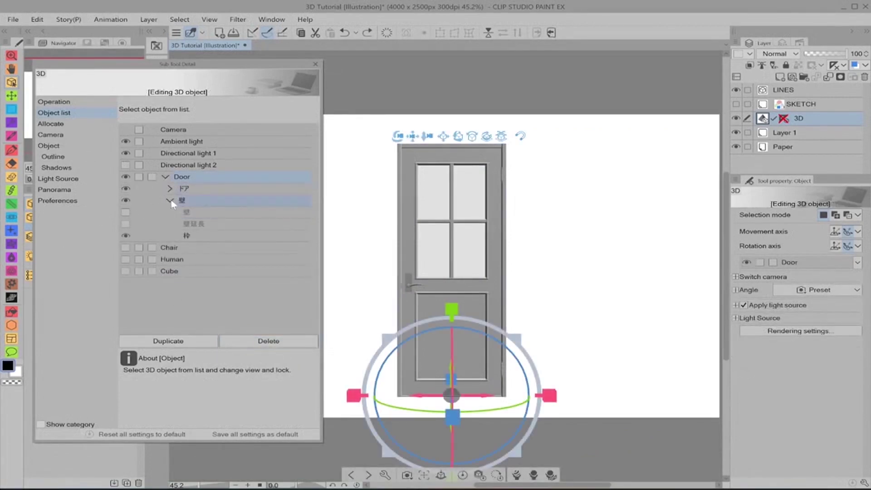
left_click(170, 200)
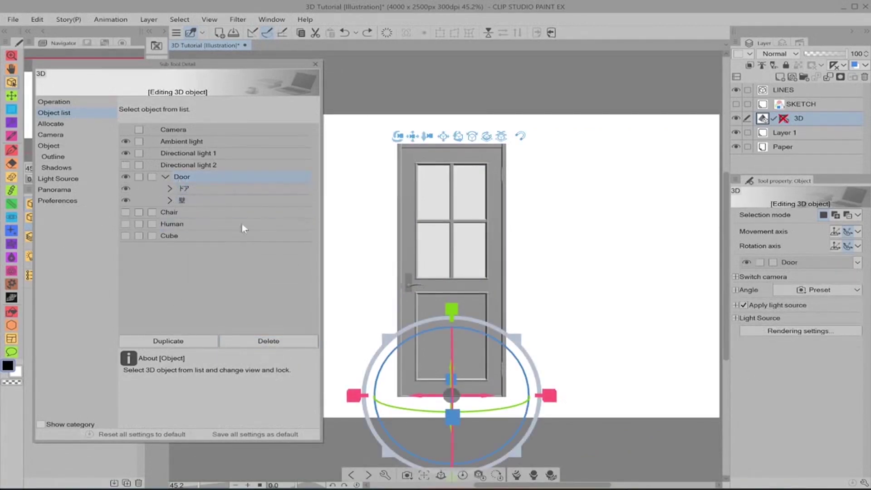
left_click(126, 213)
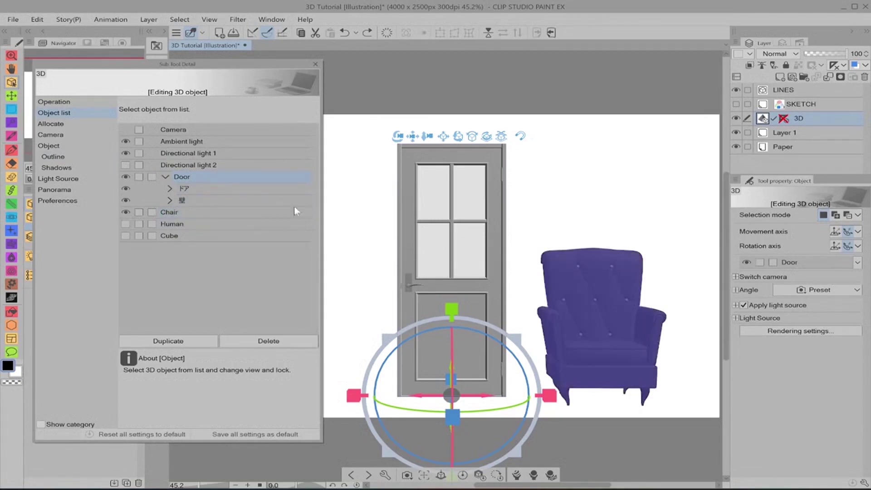
left_click(165, 177)
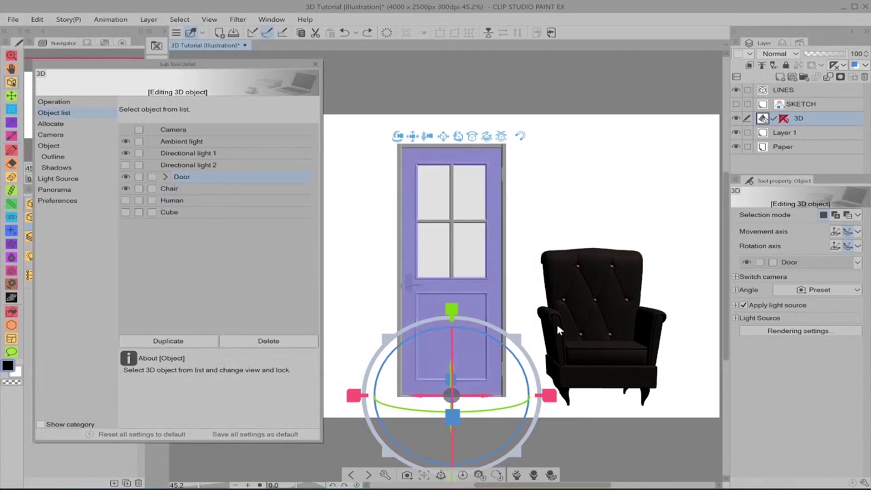
left_click(585, 308)
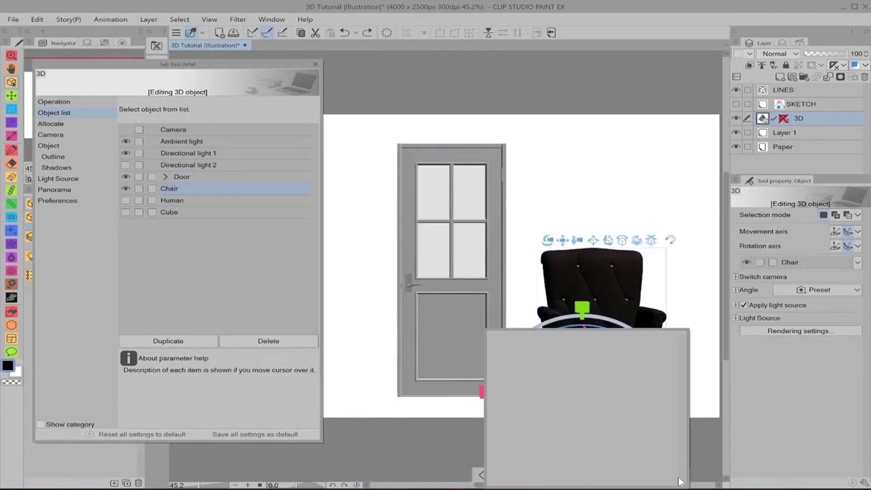
left_click(429, 308)
Hide the door's window mullion part.
left_click_drag(165, 177, 182, 194)
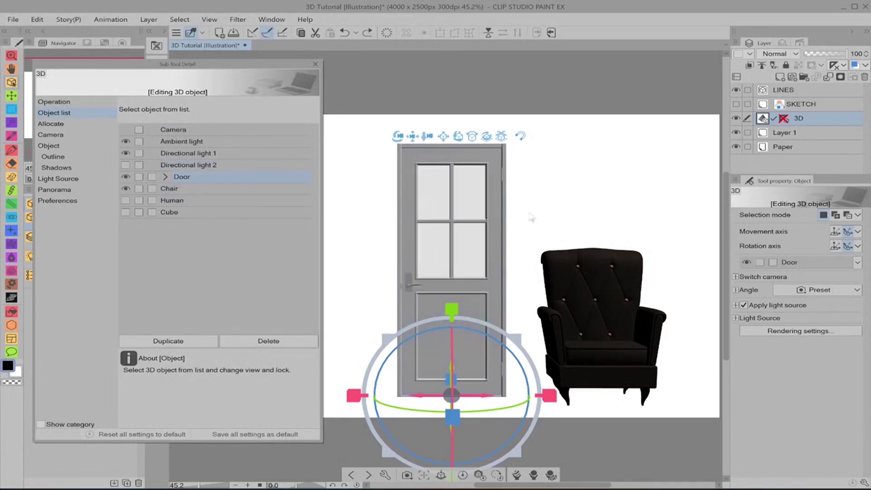
left_click(450, 224)
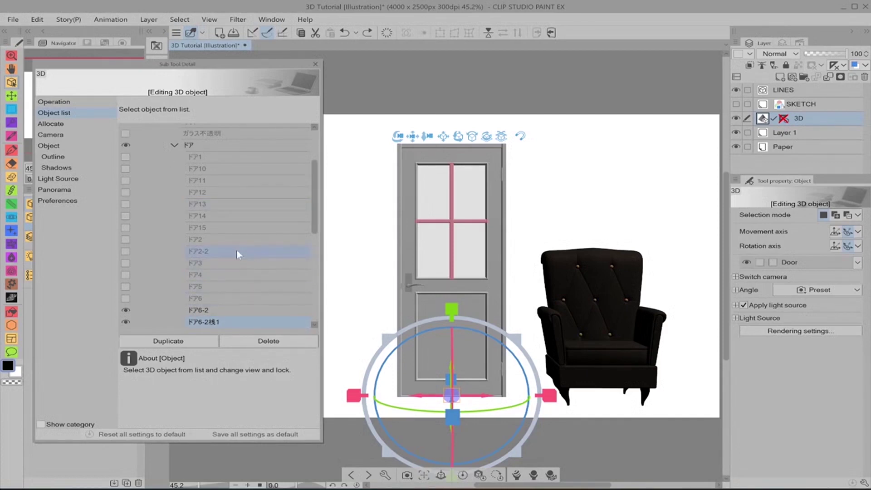
scroll(236, 253, "down", 1)
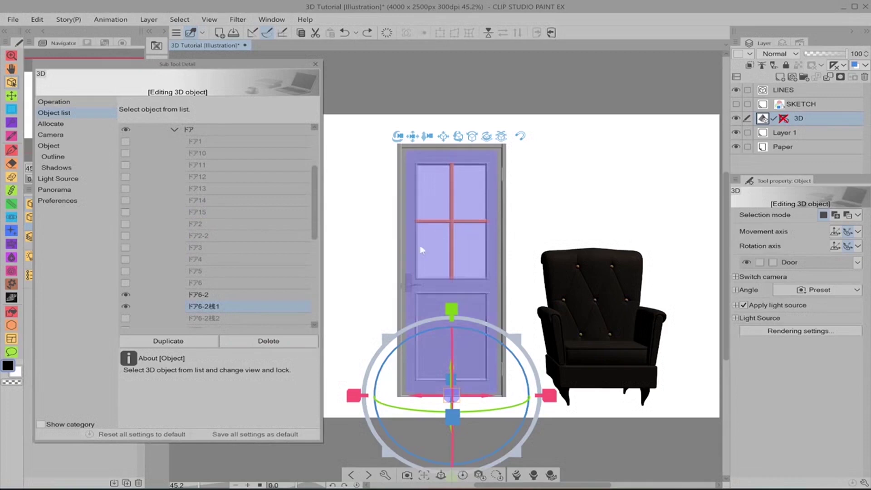
left_click(126, 307)
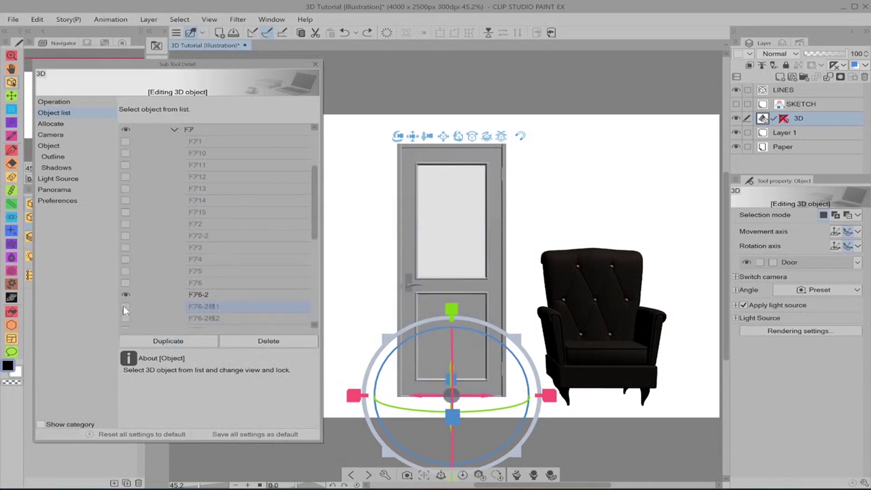
Switch the door to the four-pane glass variant 09.
left_click(191, 164)
left_click(534, 475)
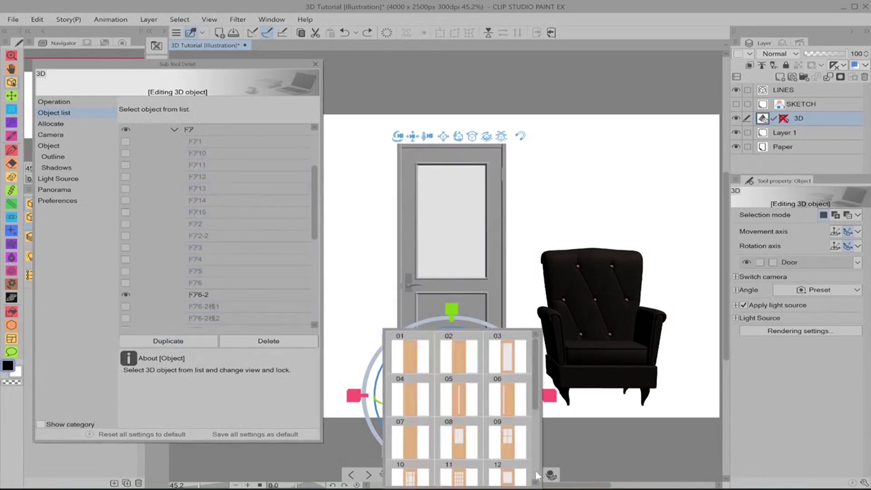
left_click(508, 358)
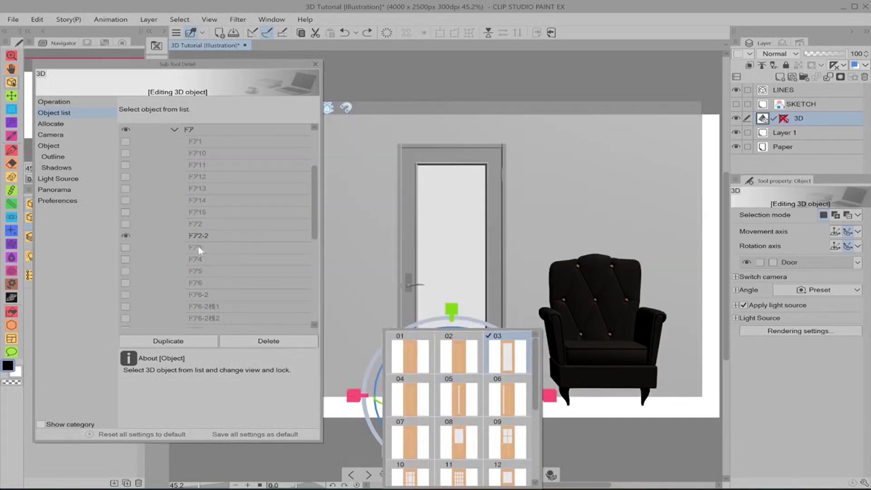
left_click(508, 447)
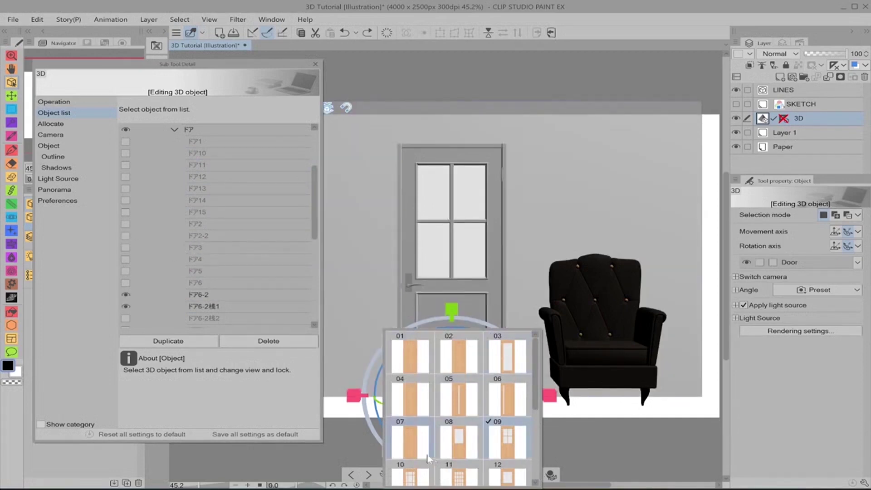
left_click(415, 452)
left_click(508, 447)
Hide the 壁延長 wall extension and 壁 wall parts, keeping the door frame visible.
left_click(594, 143)
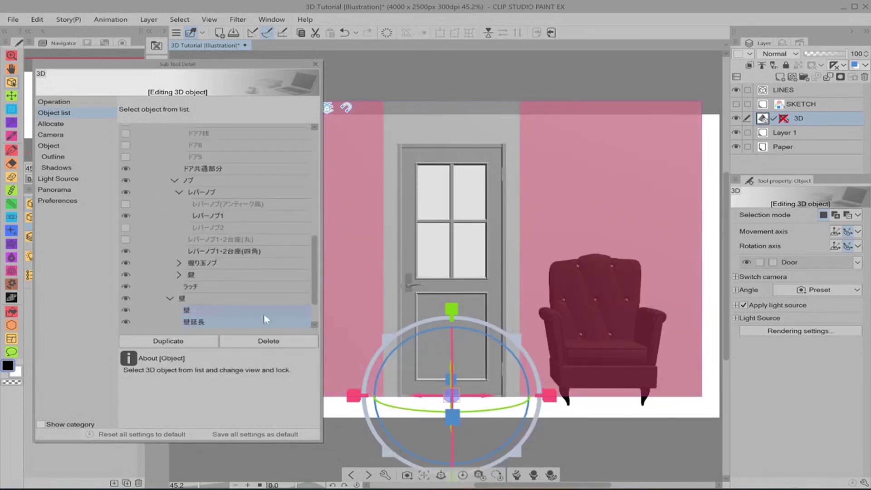
left_click(125, 322)
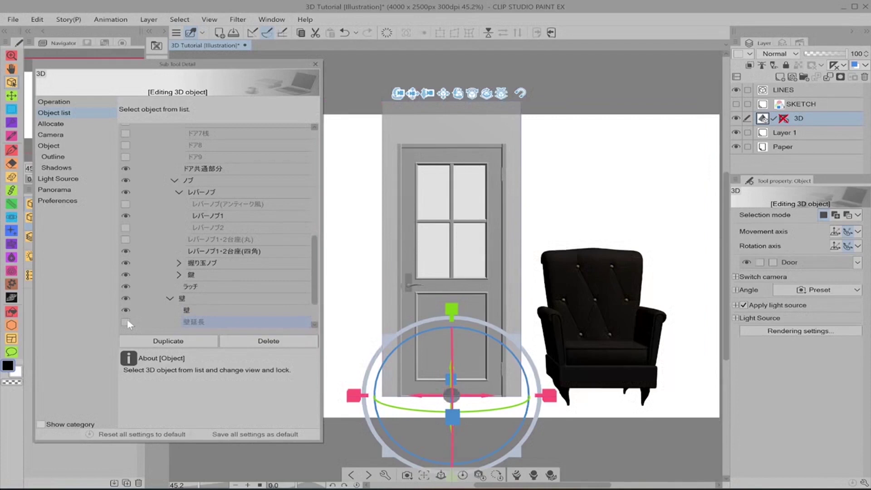
left_click(426, 119)
left_click(425, 120)
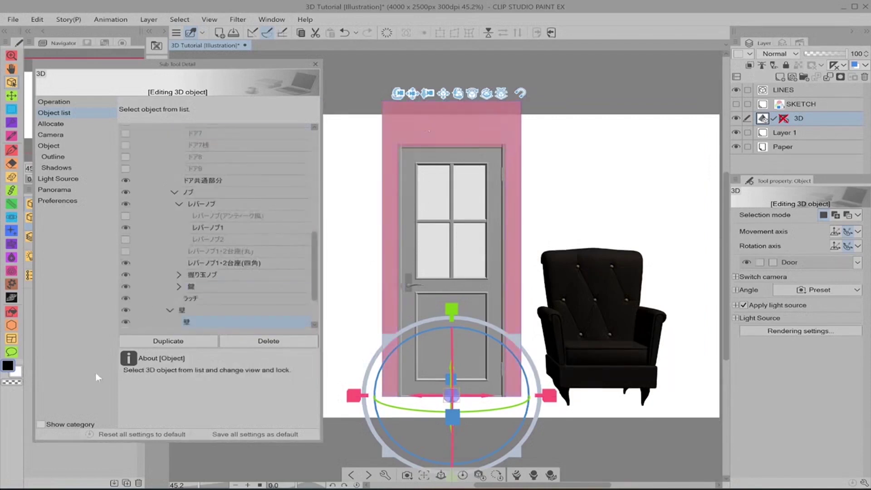
left_click(127, 324)
scroll(129, 328, "down", 3)
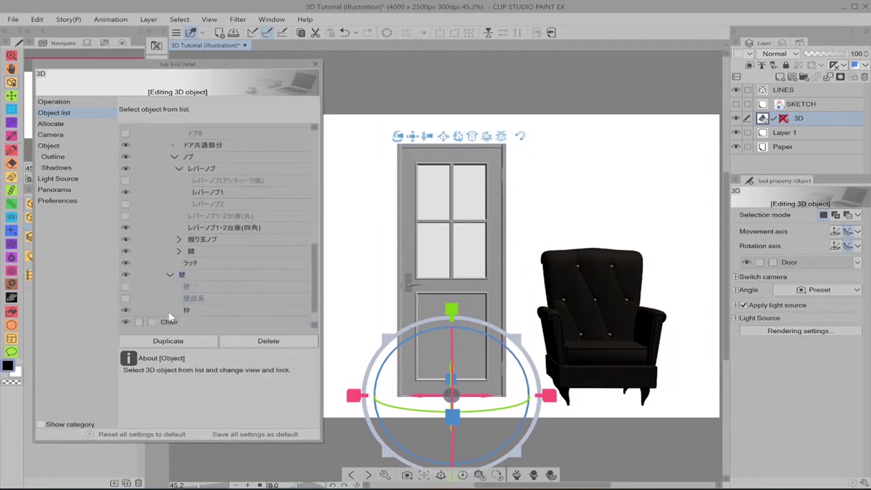
left_click(126, 288)
left_click(126, 287)
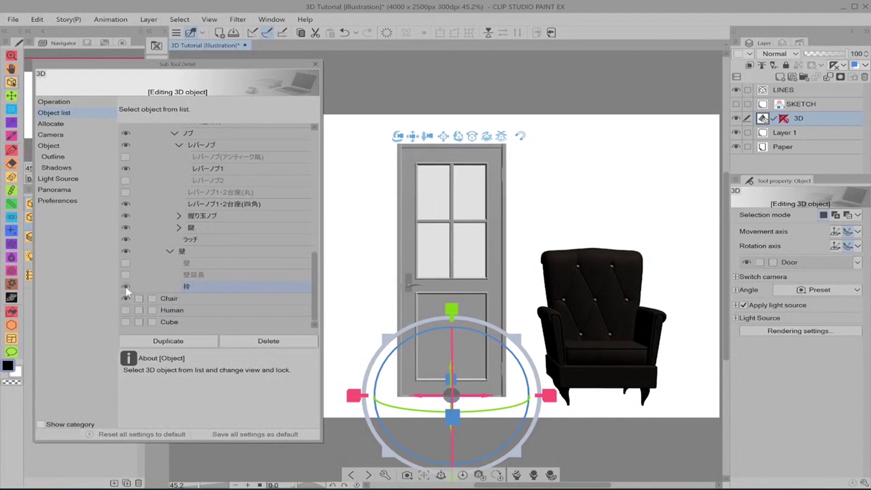
Collapse the part groups and reselect the whole Door object, leaving its name unchanged.
left_click(170, 252)
scroll(178, 250, "up", 3)
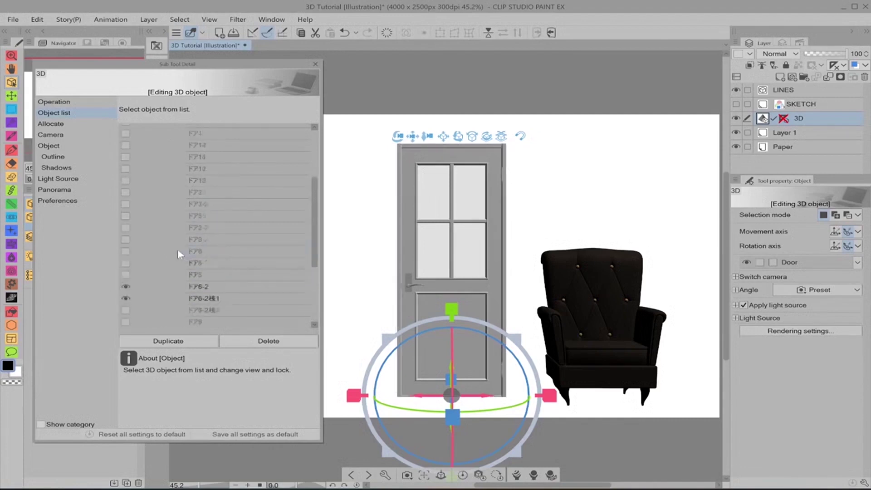
left_click(175, 213)
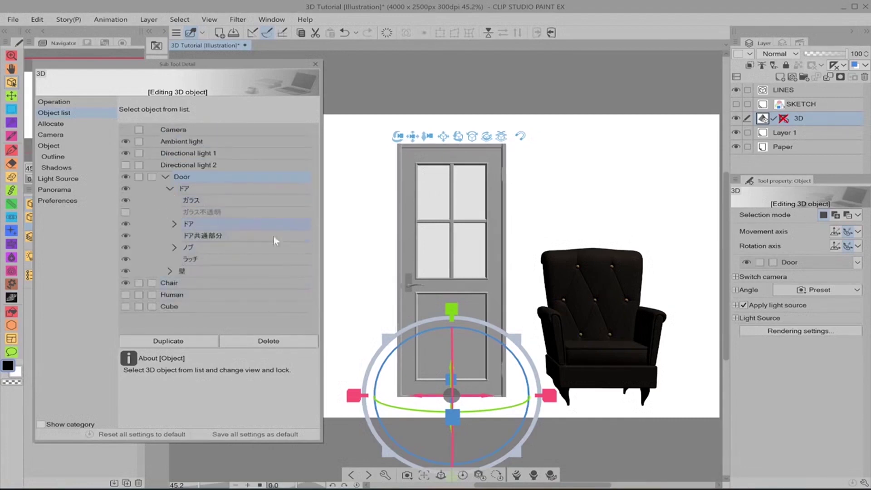
left_click(205, 202)
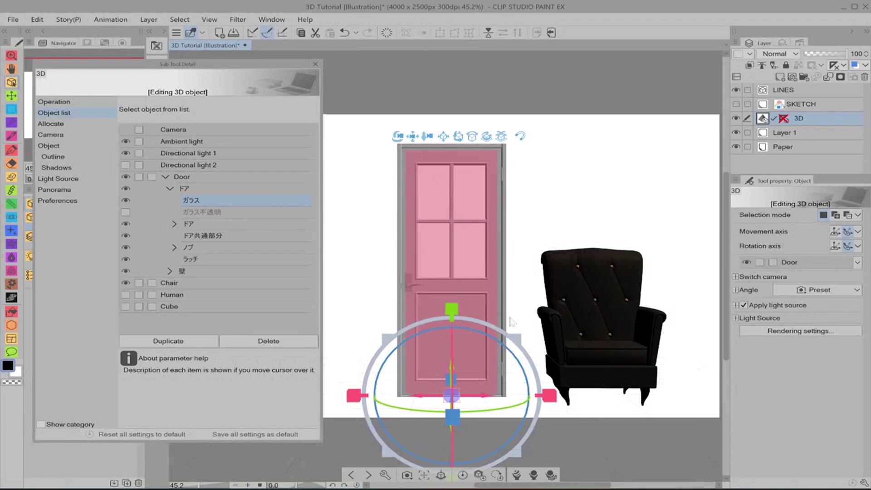
left_click(182, 176)
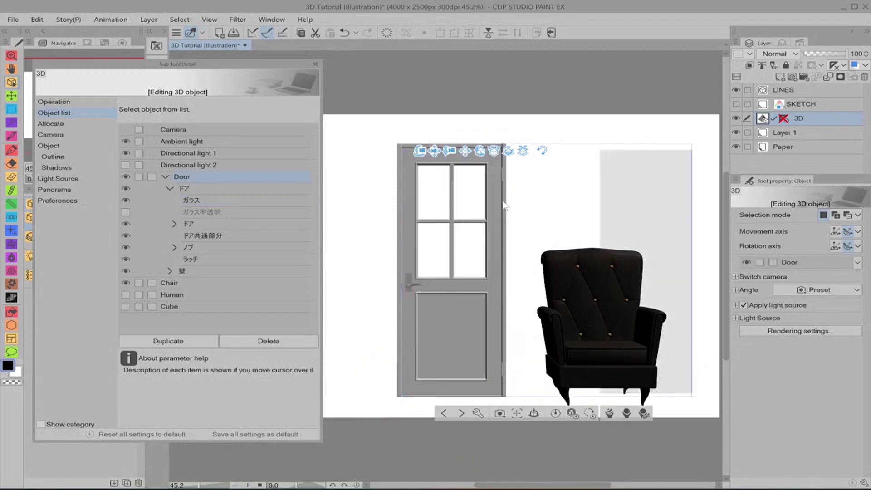
left_click(170, 189)
double_click(255, 176)
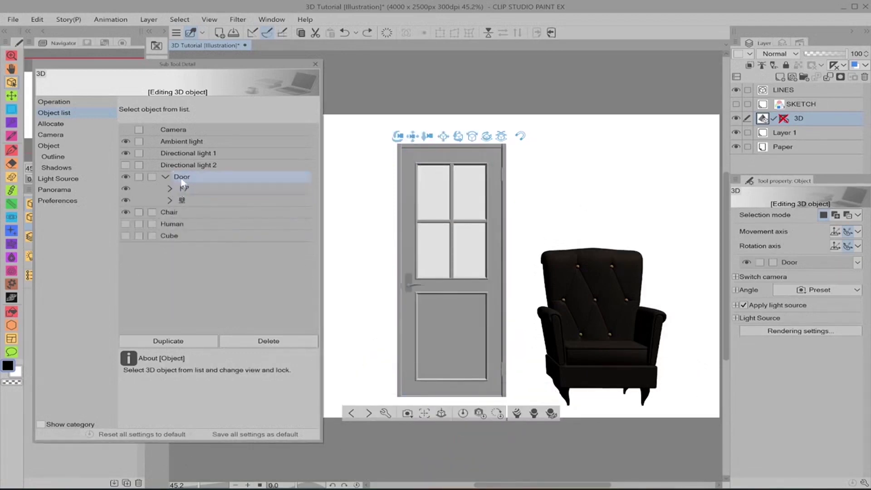
key("Return")
left_click(186, 189)
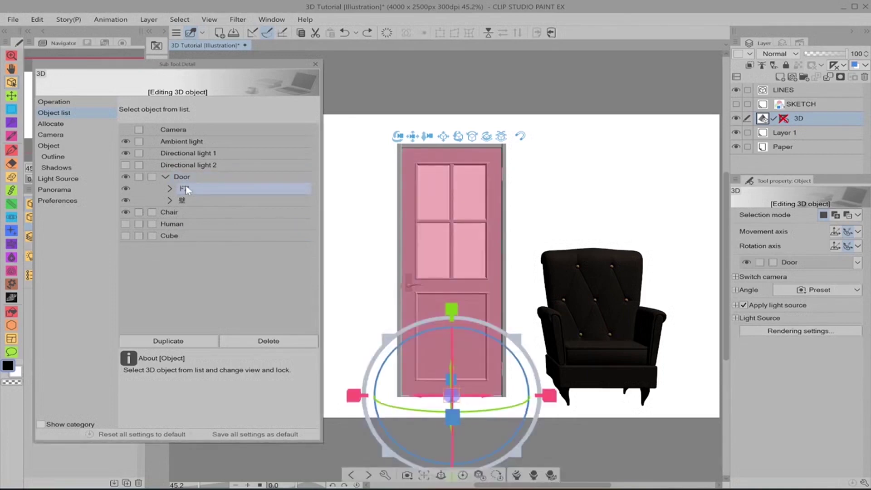
left_click(168, 179)
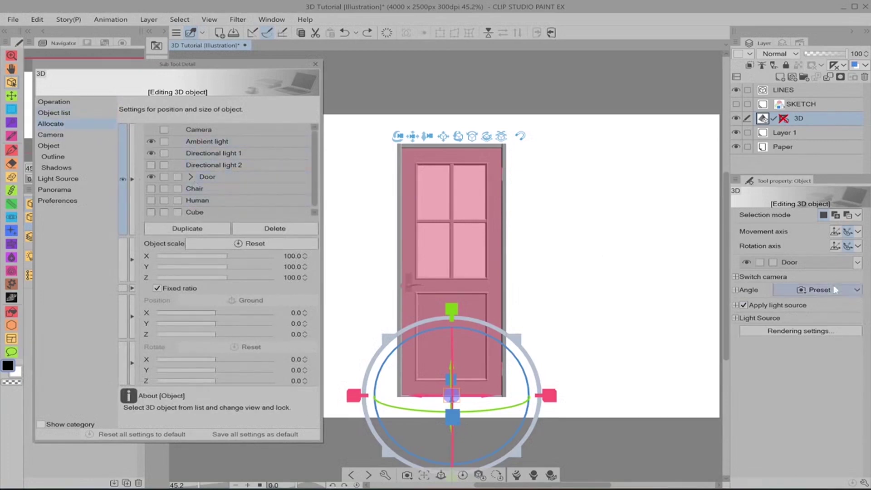
Load the Door's Allocate values: position X 26.6, Y -0.8, Z -49.7, scale 100.
left_click(125, 178)
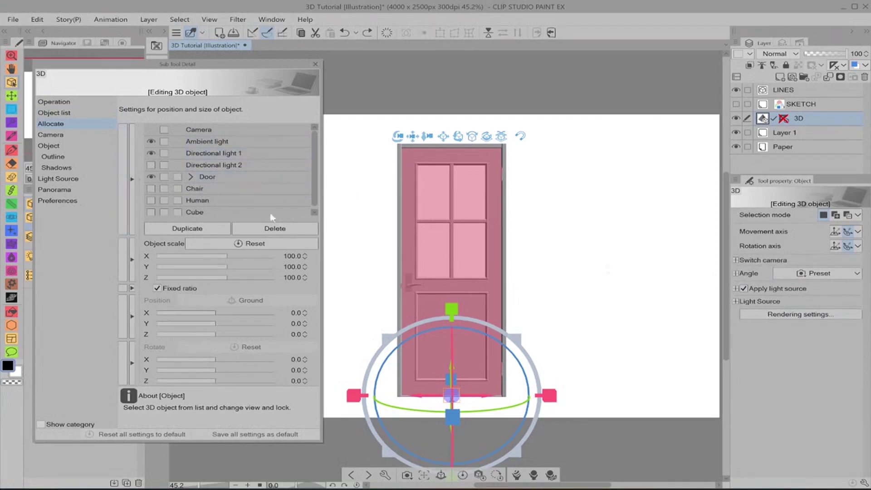
left_click(123, 180)
left_click(858, 262)
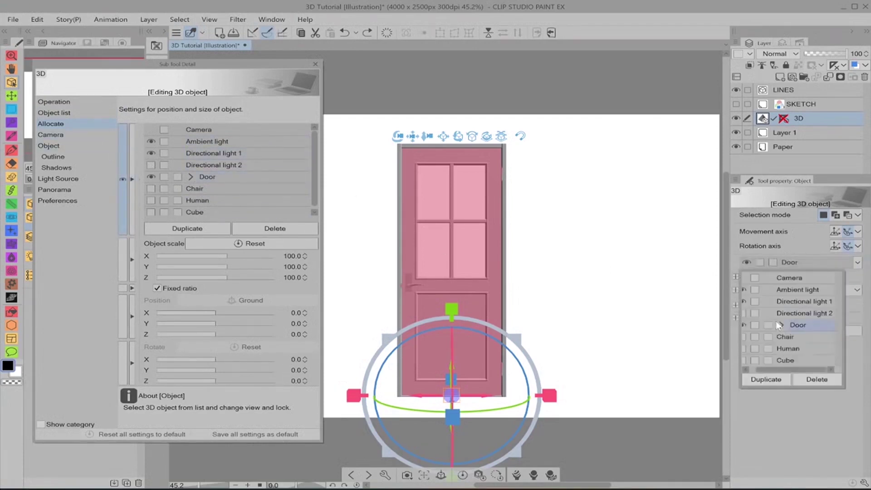
left_click(797, 419)
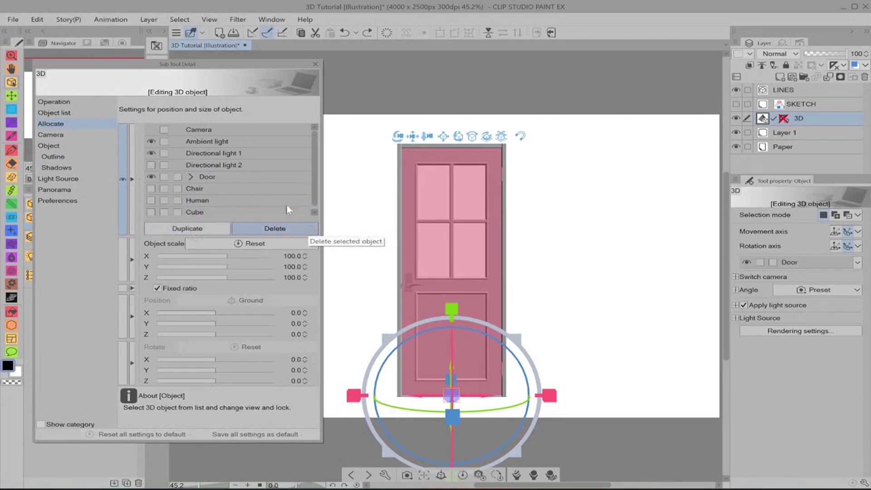
left_click(227, 167)
left_click(218, 178)
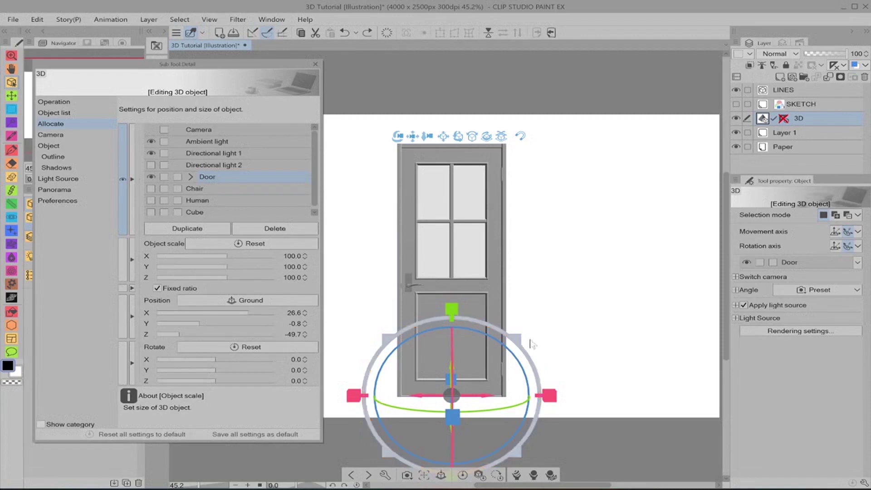
Uncheck Fixed ratio, try stretching the door's Y scale, then reset it to 100.
left_click_drag(529, 340, 499, 408)
key("ctrl+z")
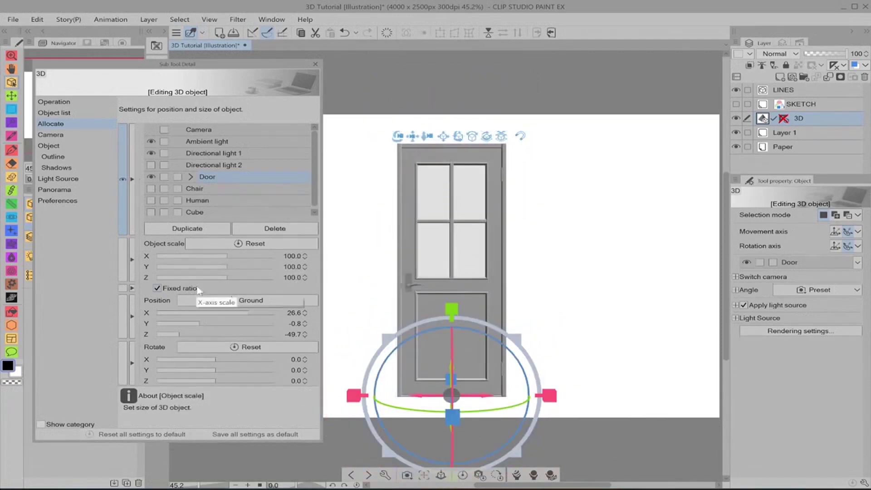
left_click(157, 288)
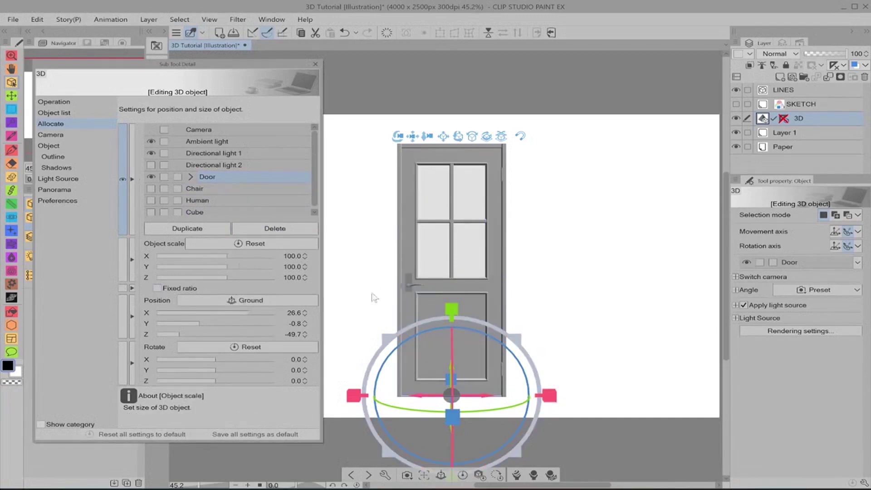
left_click(229, 267)
left_click_drag(229, 266, 236, 265)
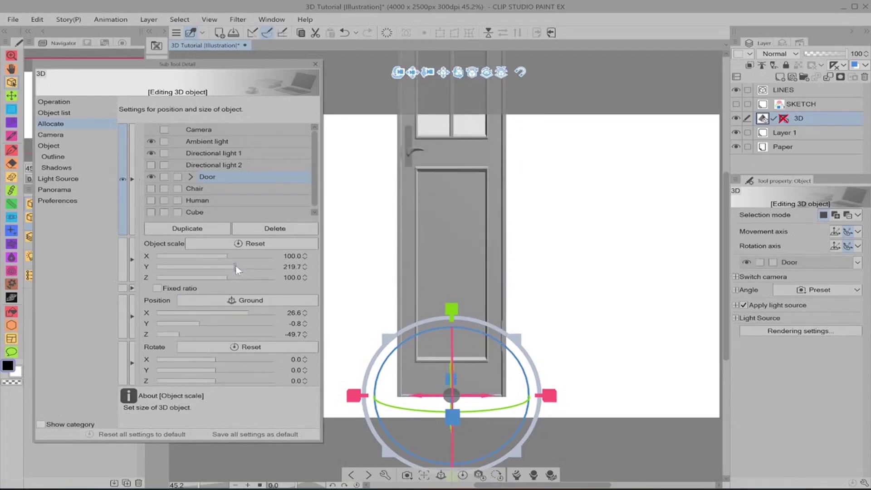
left_click(246, 242)
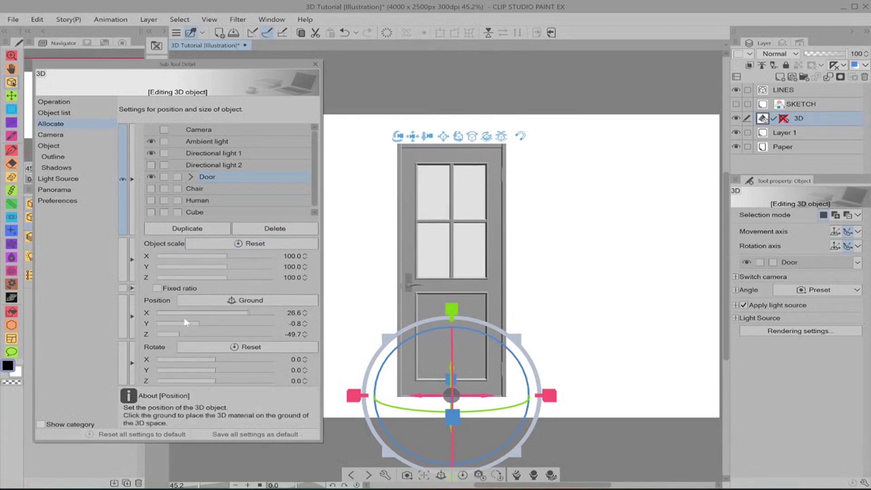
Lower the door's Position X to 15.4 and set it on the ground.
left_click(230, 313)
left_click(230, 312)
left_click(425, 475)
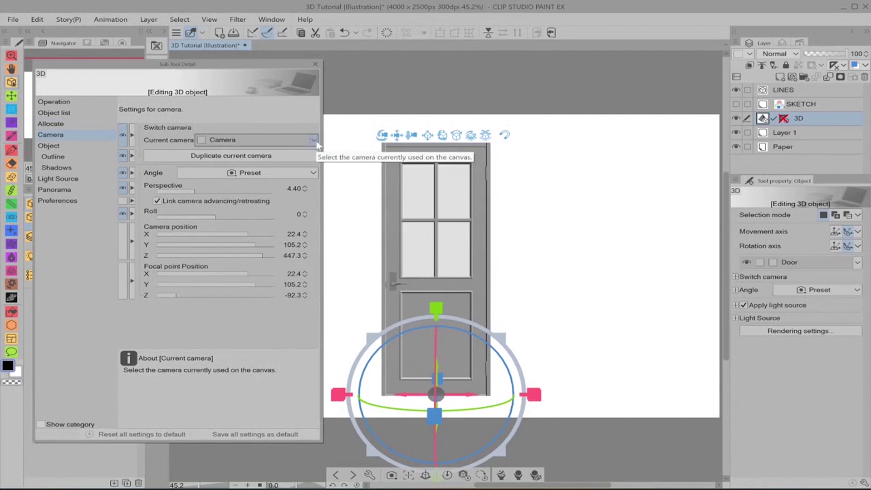
Keep the default camera and orbit it to an elevated angled view of the door.
left_click(317, 140)
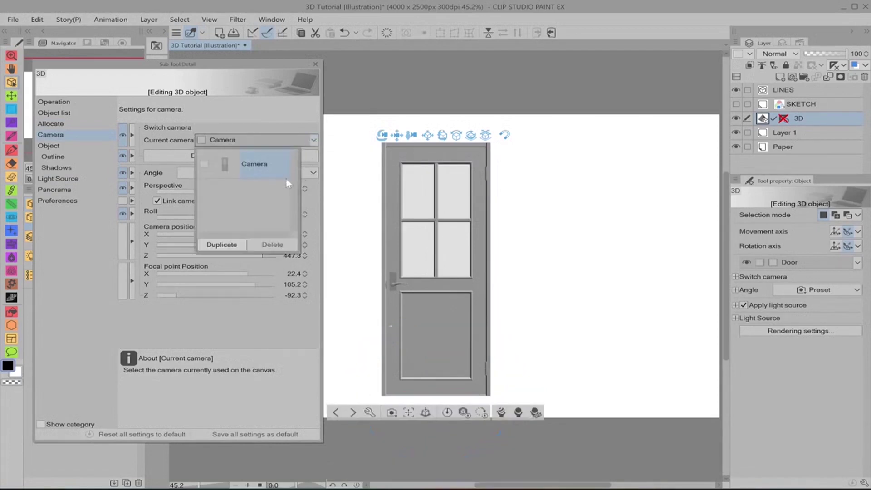
left_click(286, 134)
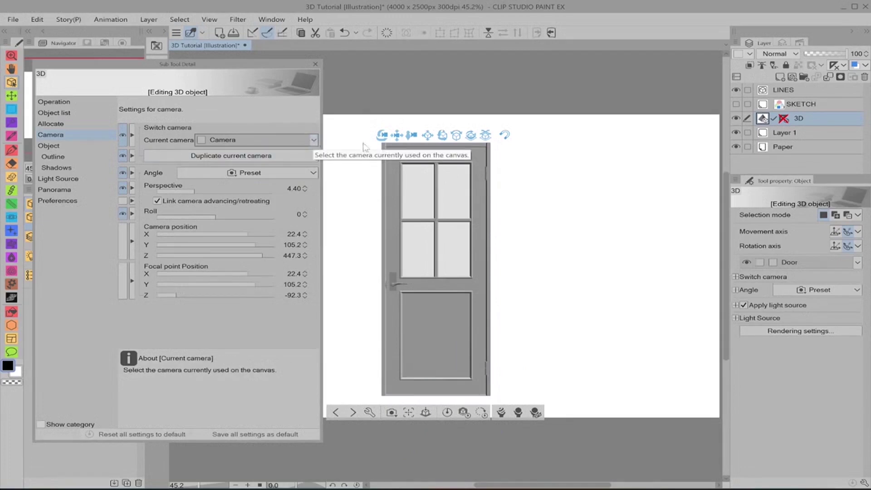
left_click_drag(382, 136, 613, 199)
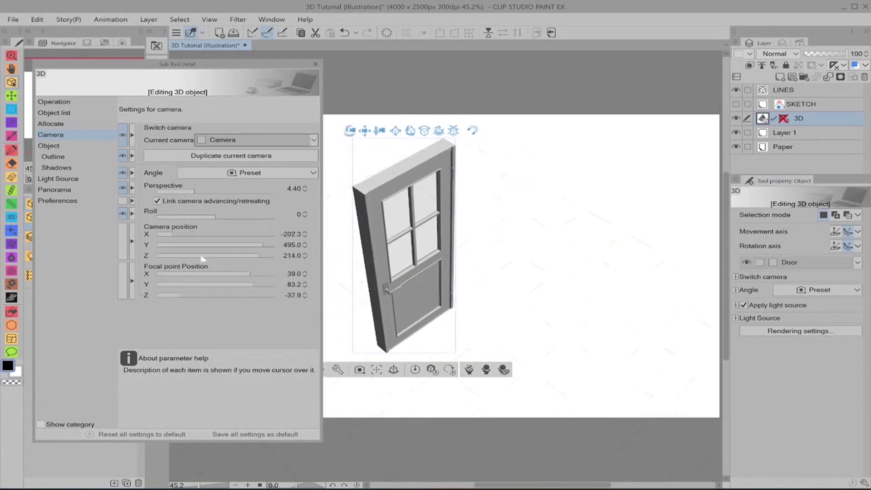
Show the Human figure, move it beside the door and turn it to face the door.
left_click(68, 113)
left_click(126, 200)
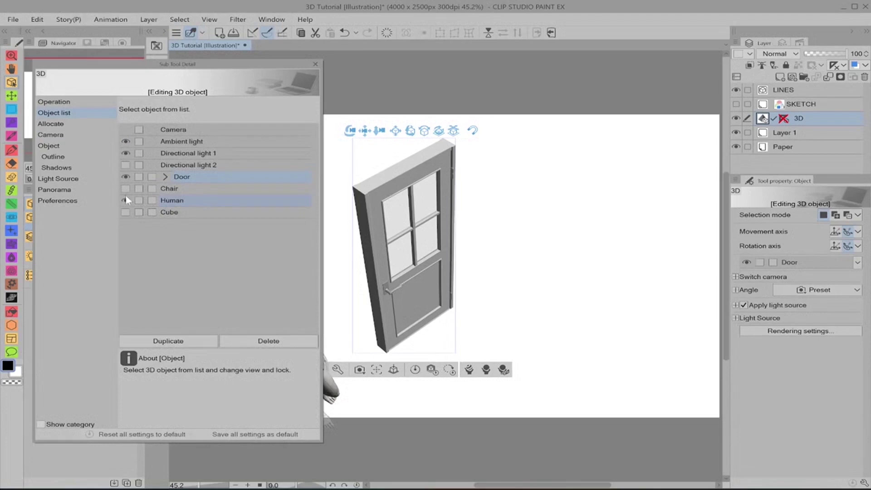
left_click(327, 392)
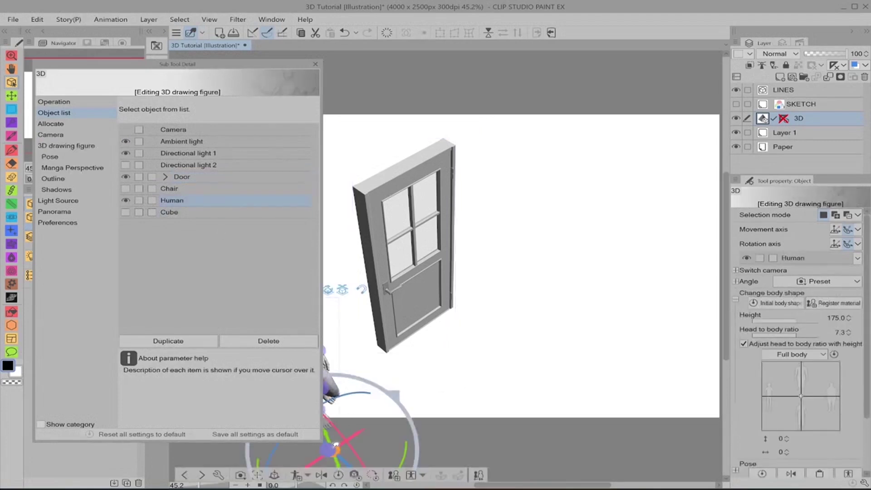
left_click_drag(336, 444, 517, 373)
left_click_drag(397, 422, 490, 411)
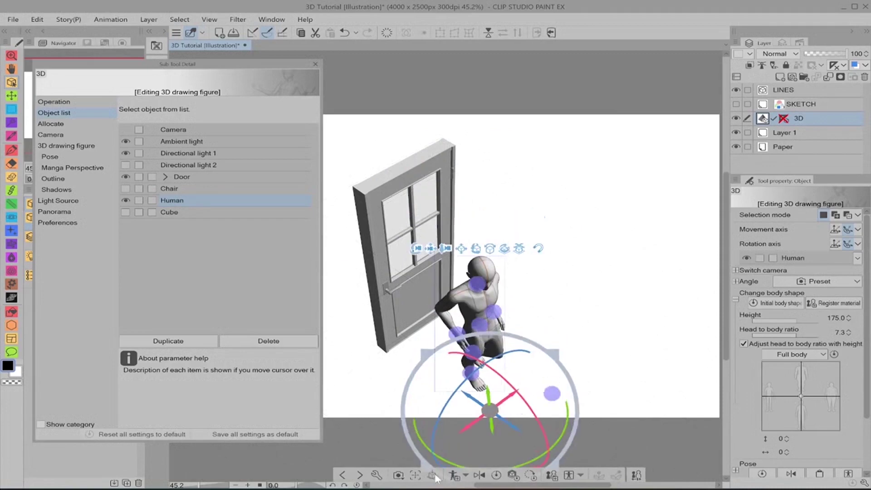
left_click_drag(559, 443, 417, 399)
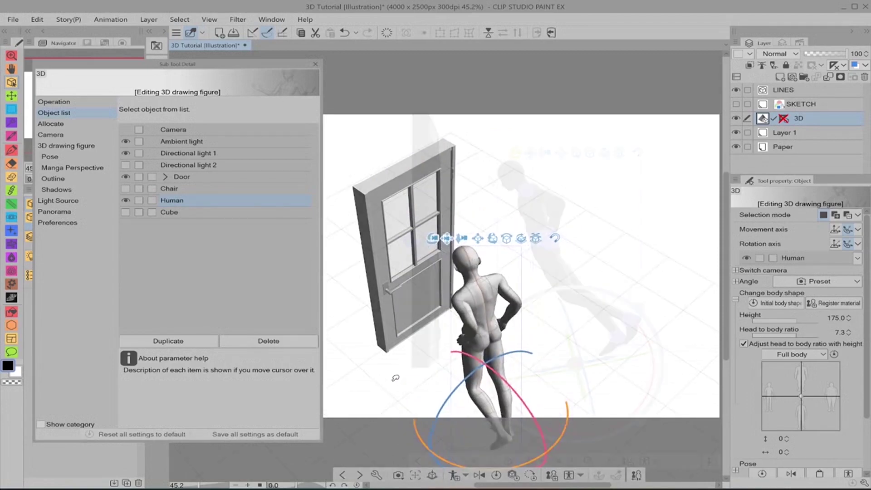
Duplicate the current camera and rename the copy FIDDLE.
left_click(173, 129)
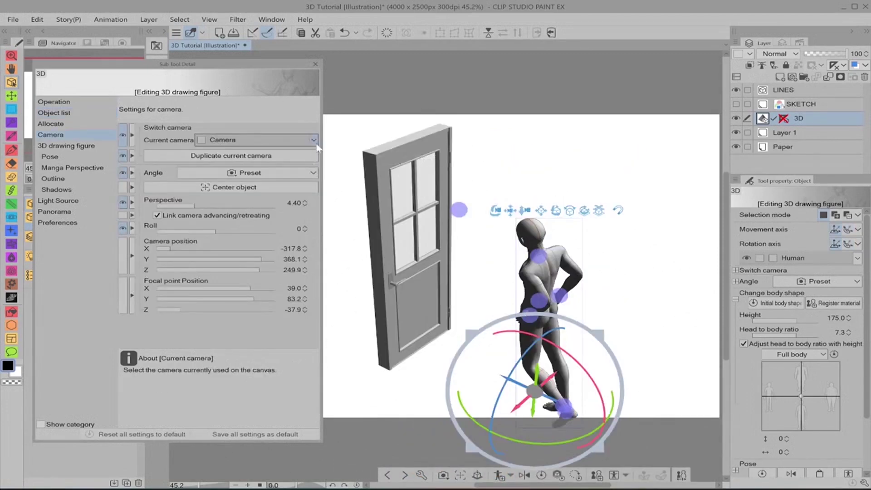
left_click(314, 142)
left_click(225, 245)
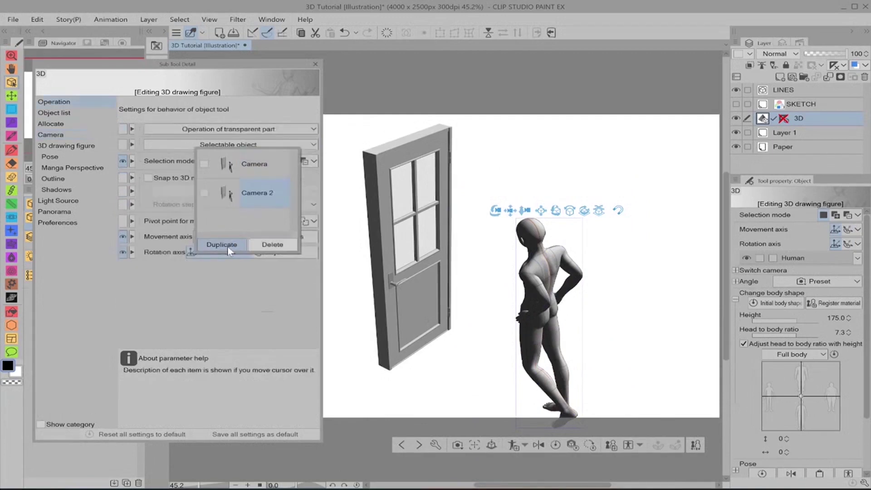
double_click(266, 195)
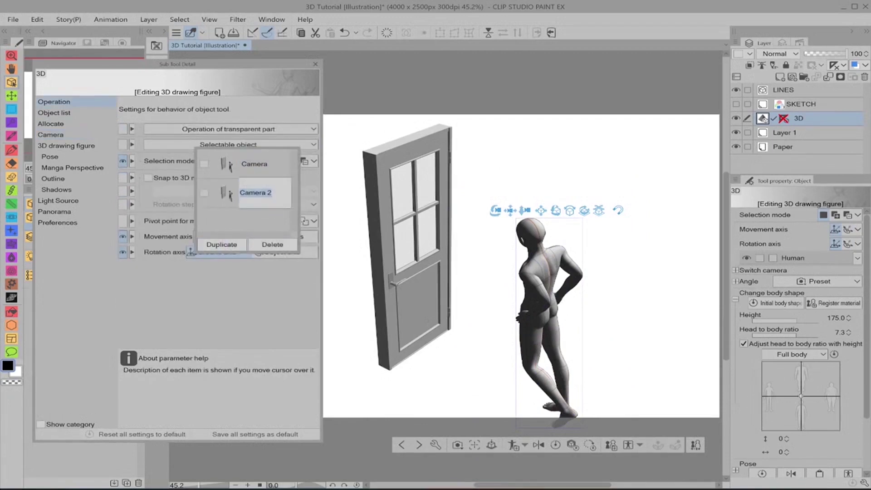
type("Fl")
key("Return")
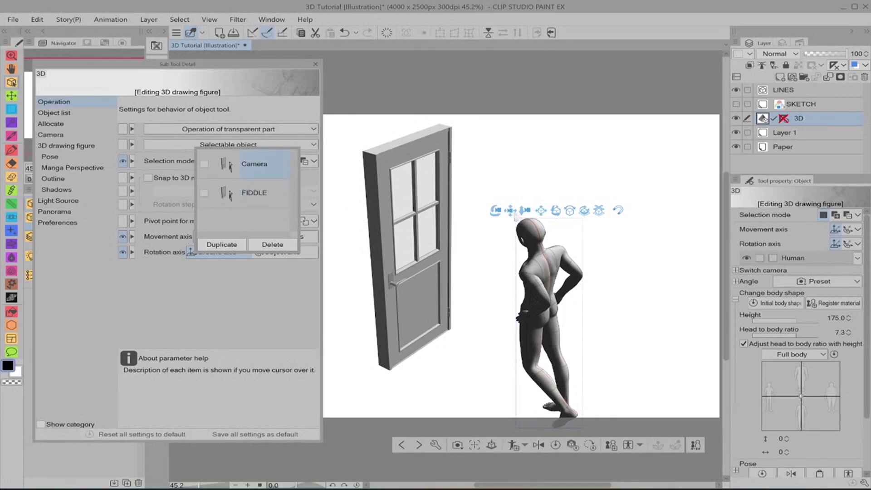
Pan the view up-right and make FIDDLE the current camera.
left_click(516, 218)
mouse_move(510, 210)
left_mouse_down()
mouse_move(524, 206)
mouse_move(523, 216)
left_mouse_up()
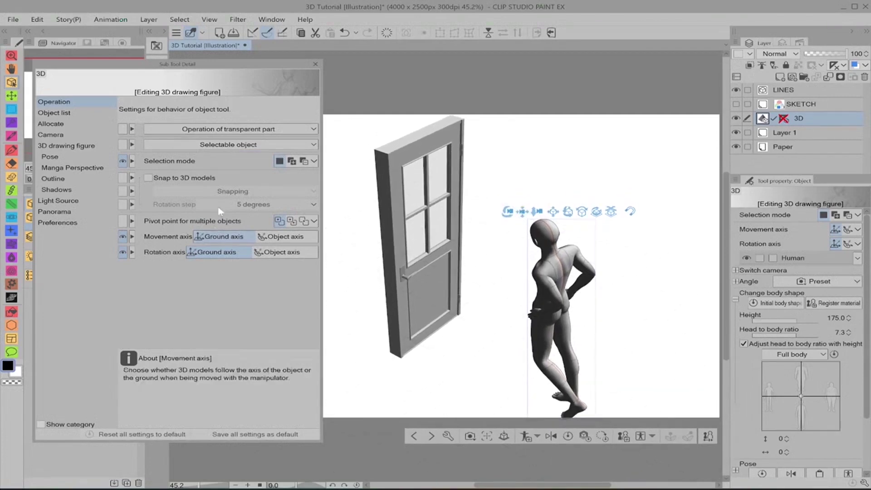
left_click(77, 133)
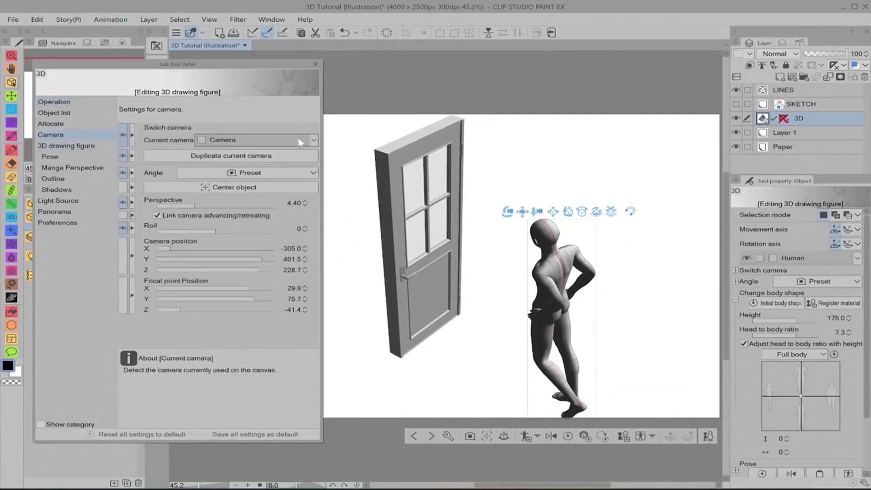
left_click(298, 139)
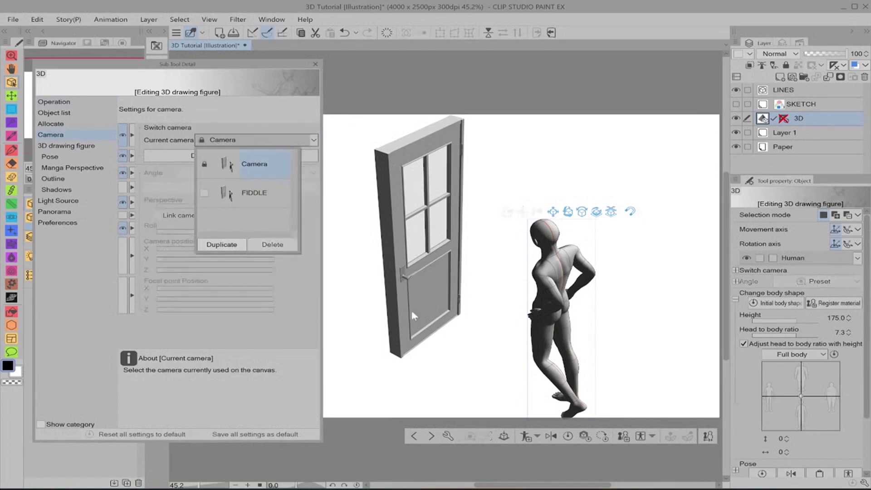
left_click(263, 195)
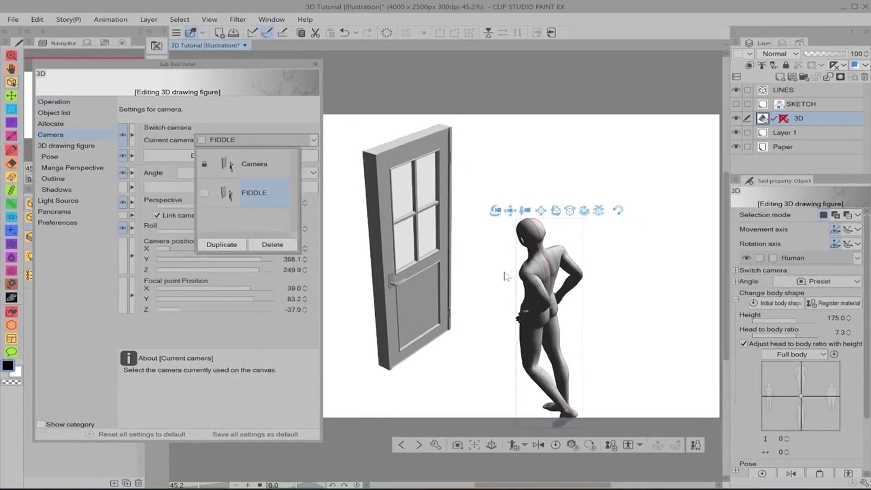
Select the figure, orbit until the door is edge-on, and move the settings panel aside.
left_click(521, 226)
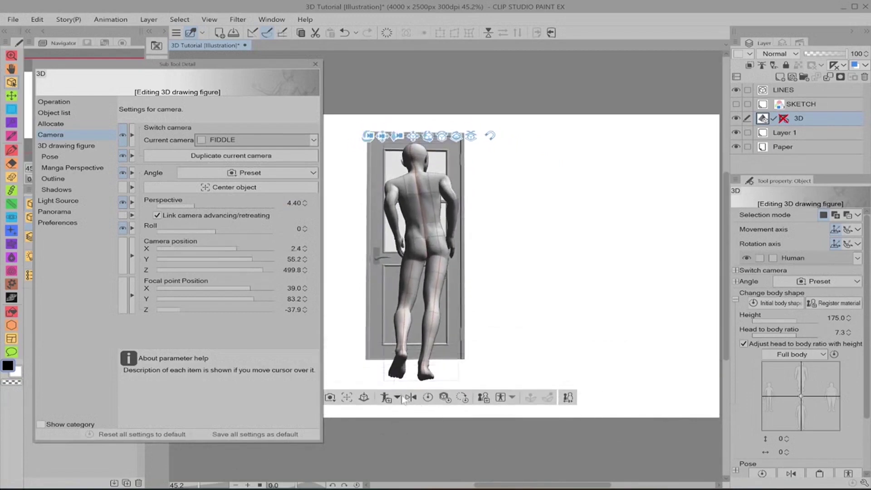
left_click(393, 323)
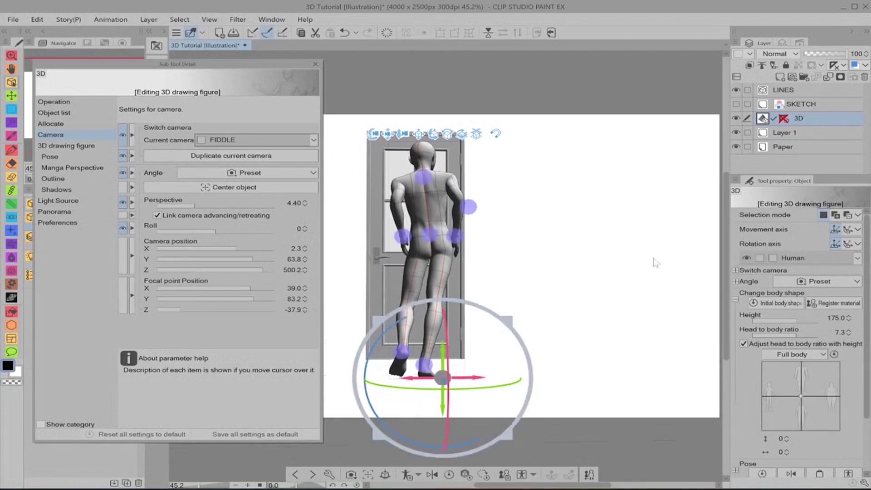
left_click_drag(558, 320, 562, 303)
left_click_drag(656, 291, 551, 302)
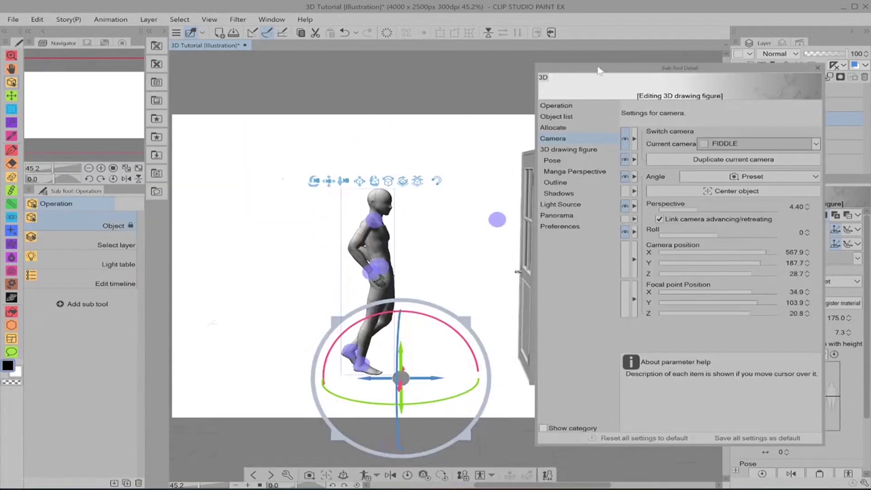
left_click_drag(598, 70, 66, 71)
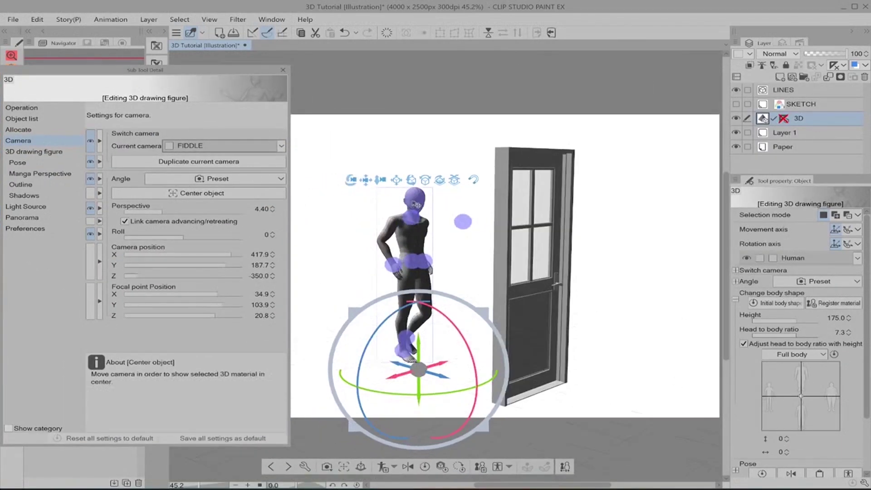
Tilt the figure's head and twist its torso, then view it from behind.
left_click(417, 204)
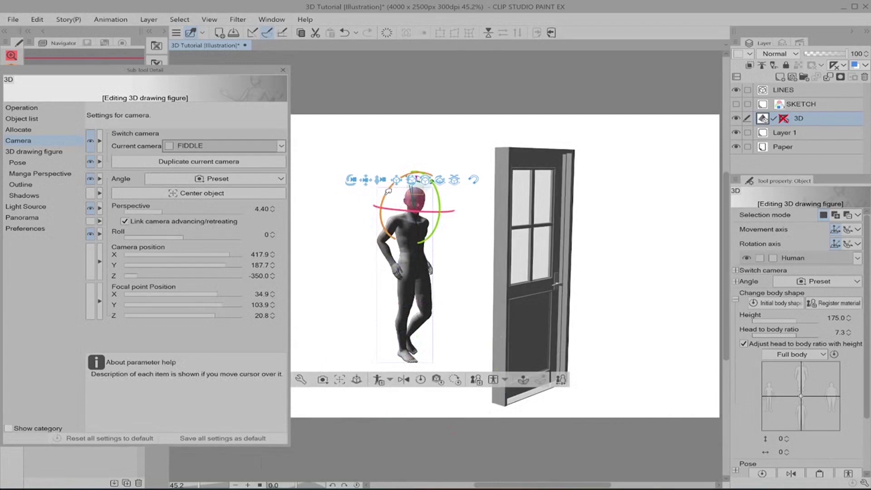
mouse_move(388, 191)
left_mouse_down()
mouse_move(403, 177)
mouse_move(399, 186)
left_mouse_up()
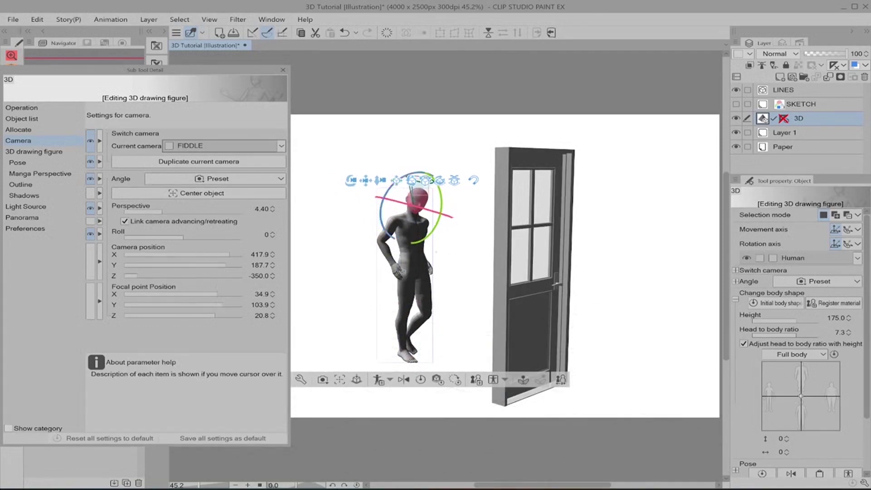
left_click(406, 224)
left_click(406, 224)
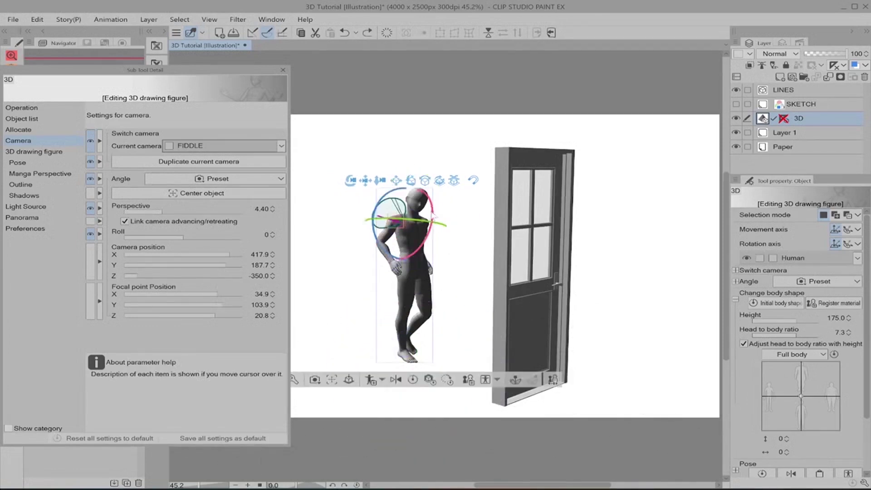
left_click_drag(432, 215, 459, 261)
left_click(323, 162)
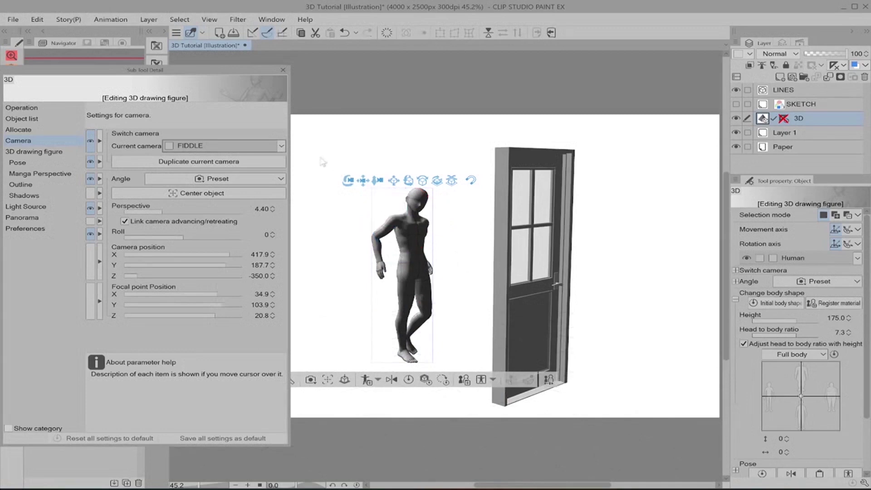
left_click_drag(429, 296, 404, 343)
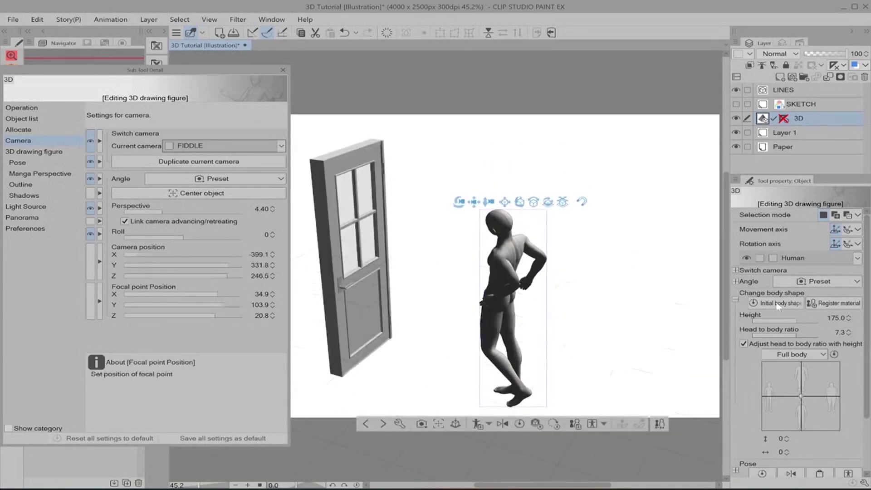
Collapse the Change body shape settings and expand the Light Source settings.
left_click(736, 301)
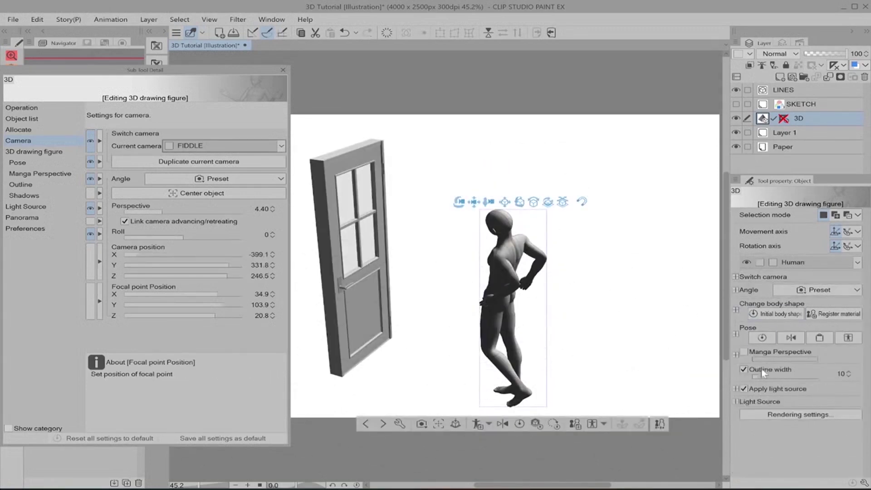
left_click(736, 402)
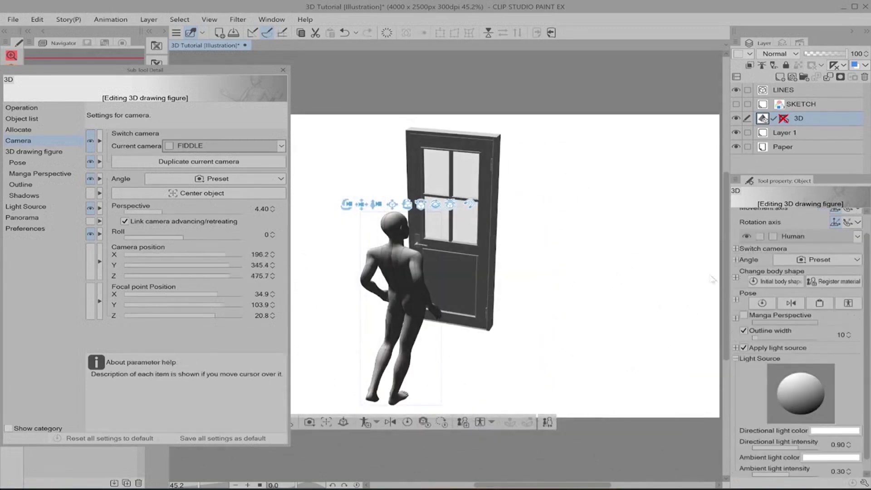
left_click(283, 146)
Switch from Camera back to FIDDLE and orbit FIDDLE to a new angle.
left_click(240, 183)
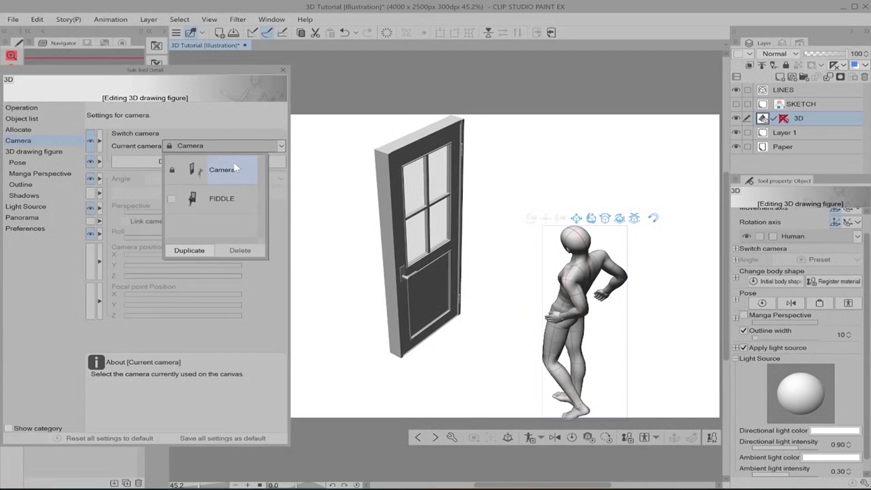
left_click(240, 198)
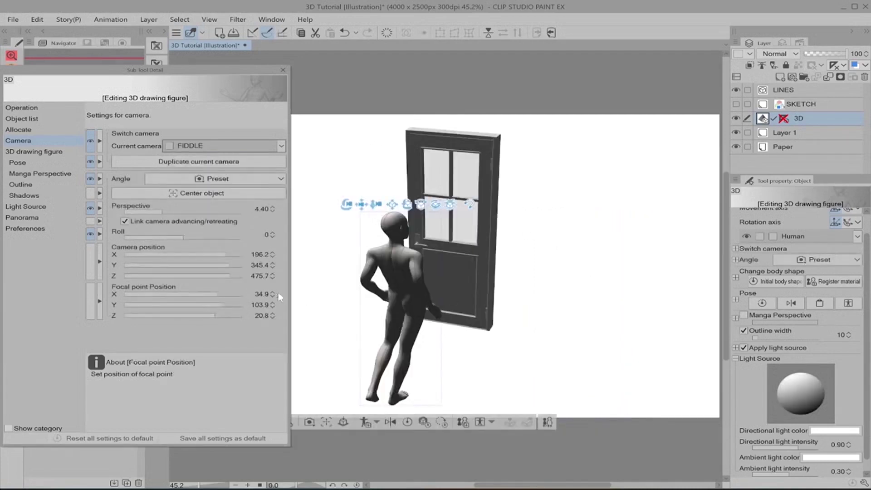
left_click_drag(343, 300, 624, 310)
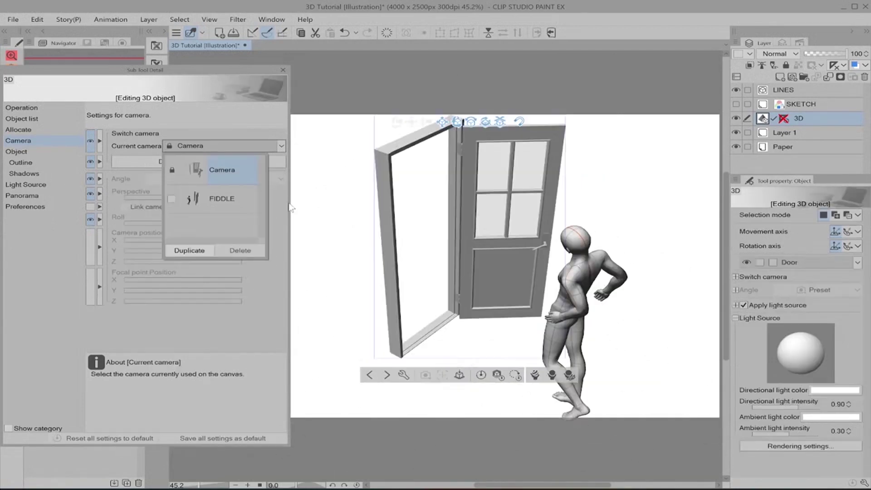
Make FIDDLE the current camera and lock its view in the camera list.
left_click(227, 199)
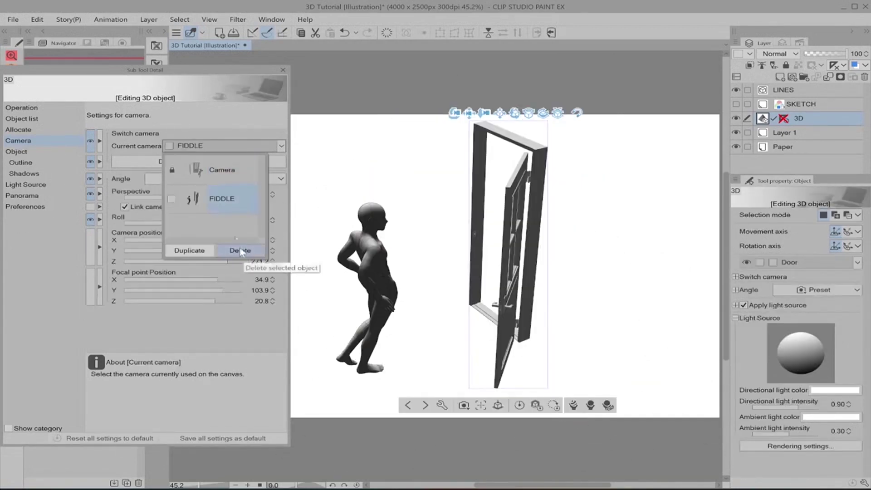
left_click(172, 199)
left_click(173, 199)
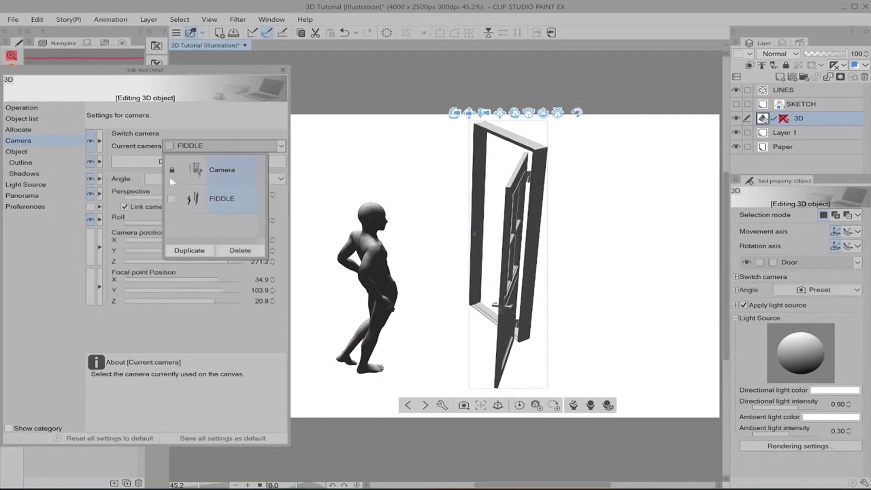
left_click(173, 199)
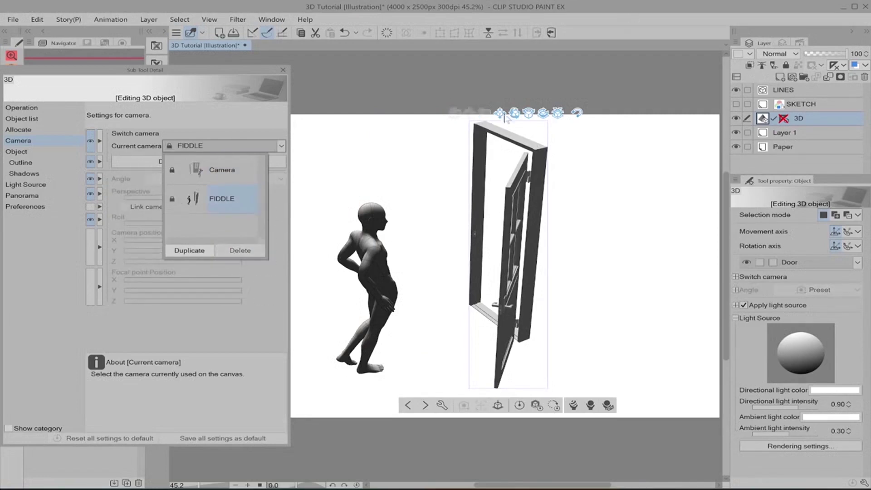
left_click(456, 115)
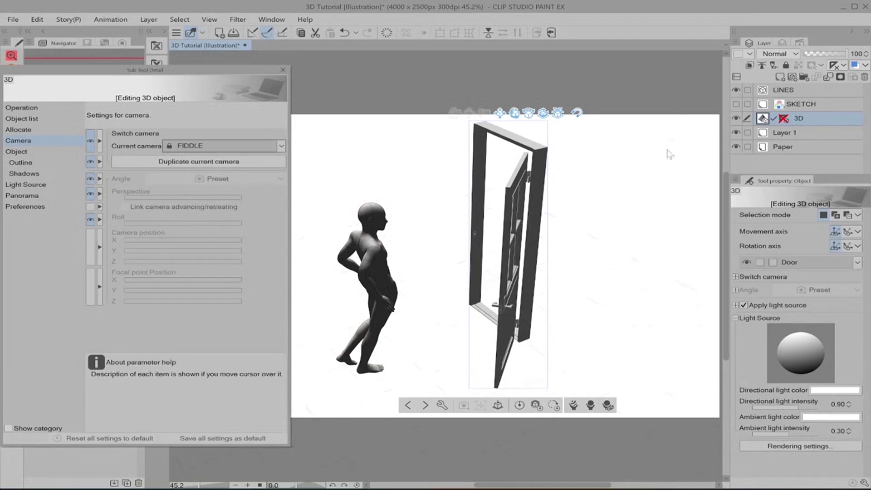
Make the main Camera current and preview its preset camera angles.
left_click(282, 144)
left_click(173, 197)
left_click(216, 170)
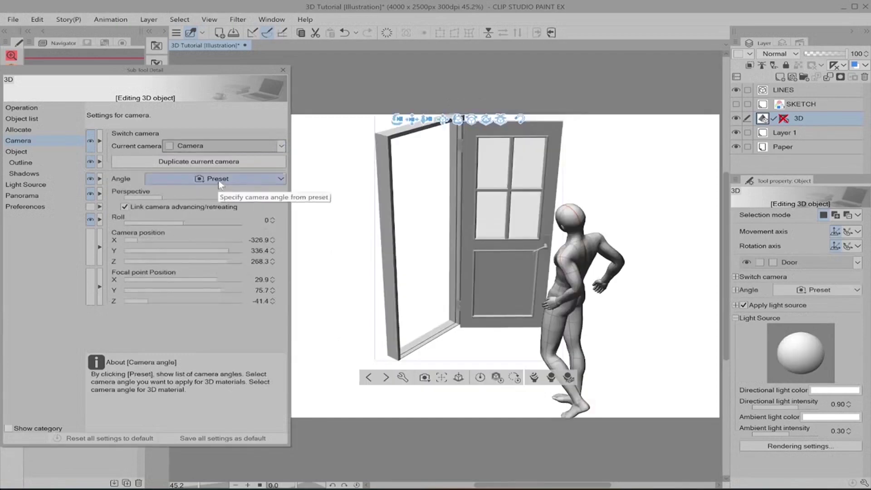
left_click(424, 378)
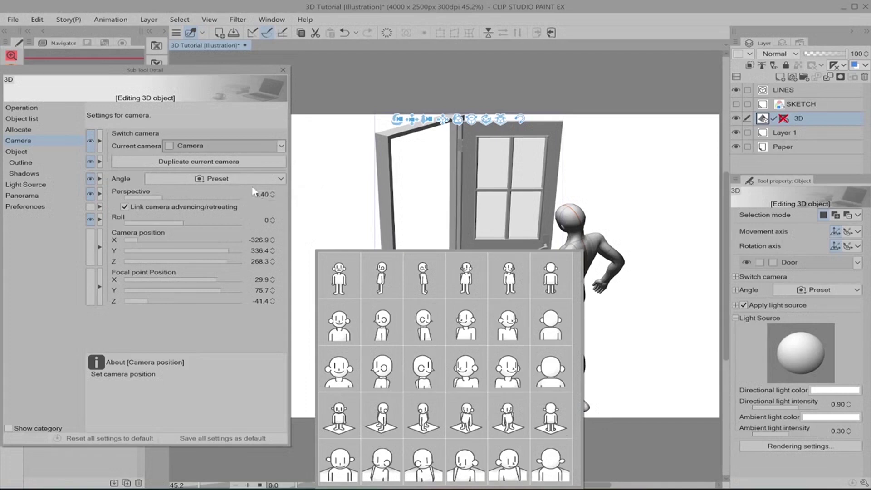
left_click(254, 191)
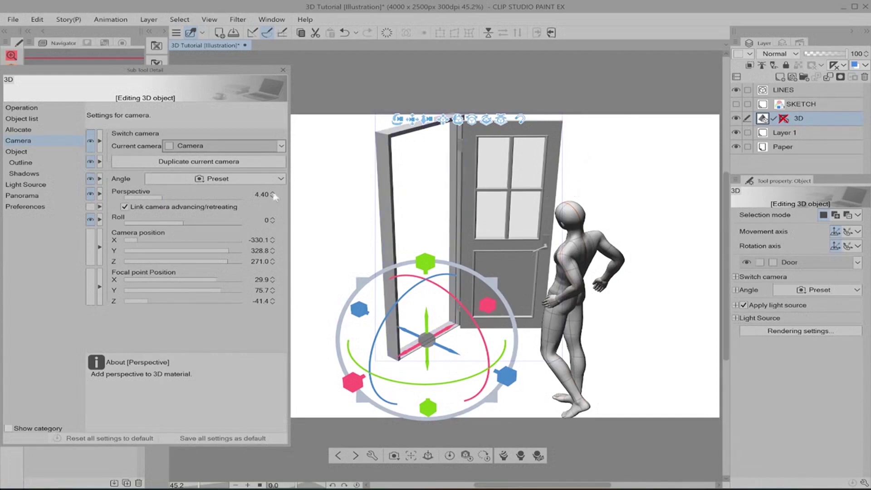
Adjust the camera perspective, settling on a flatter value of 4.
scroll(485, 209, "up", 2)
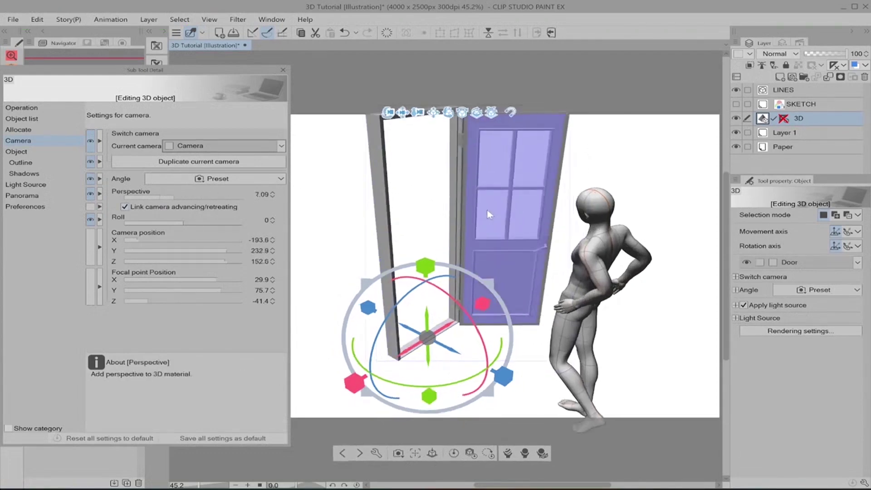
scroll(489, 214, "up", 4)
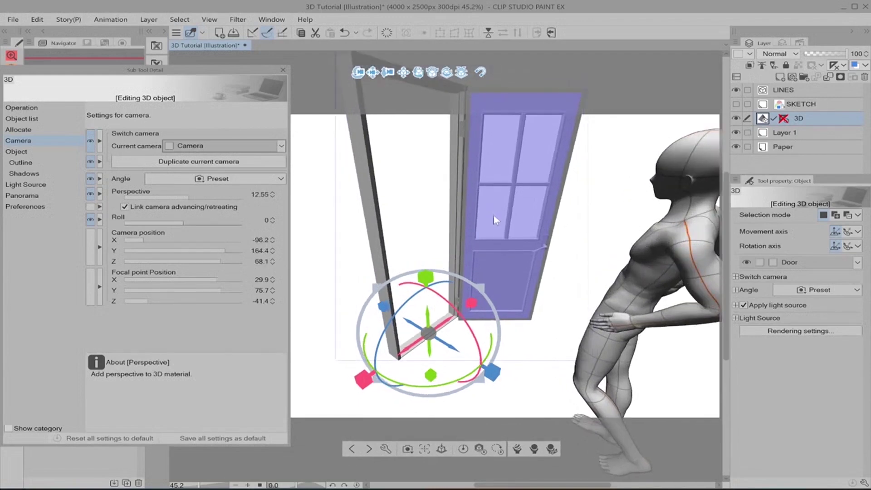
scroll(493, 216, "down", 1)
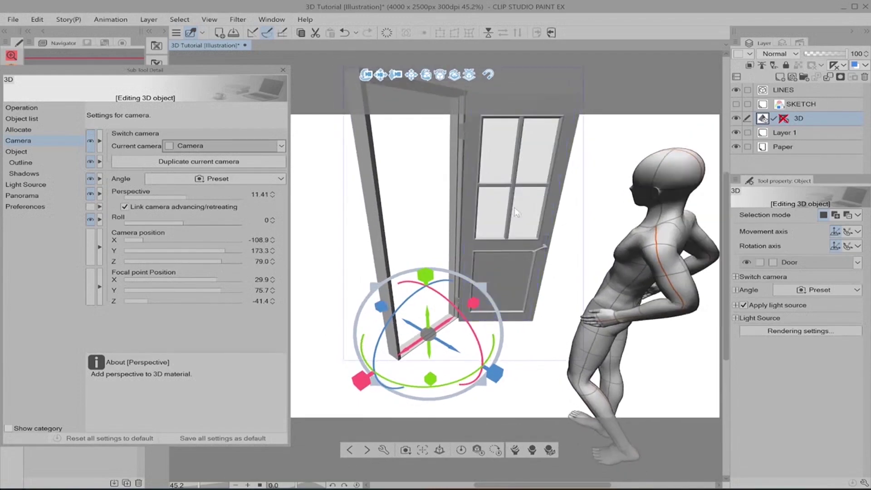
scroll(515, 213, "down", 2)
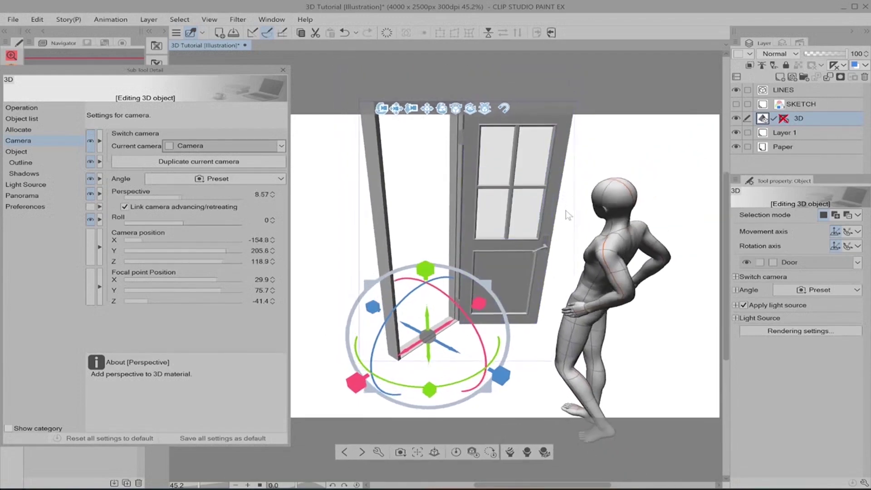
left_click(258, 194)
type("4")
key("Return")
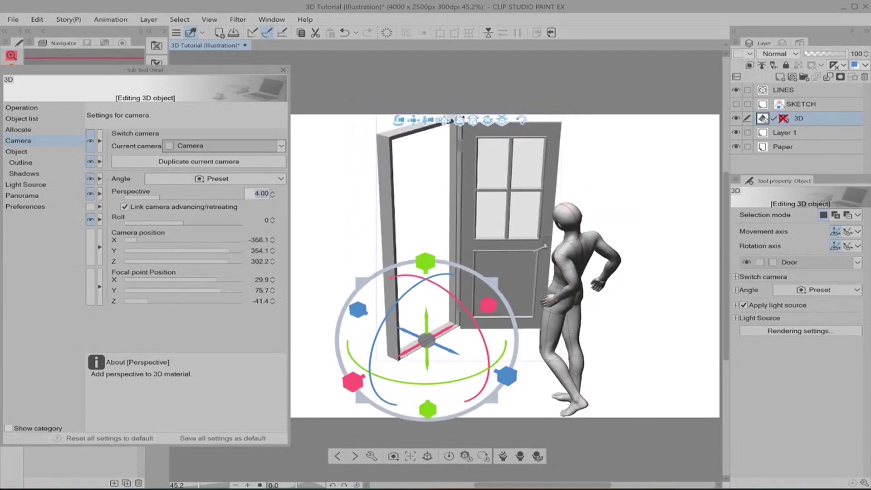
Try a strong perspective of 11, then return it to about 4.50.
scroll(596, 195, "up", 1)
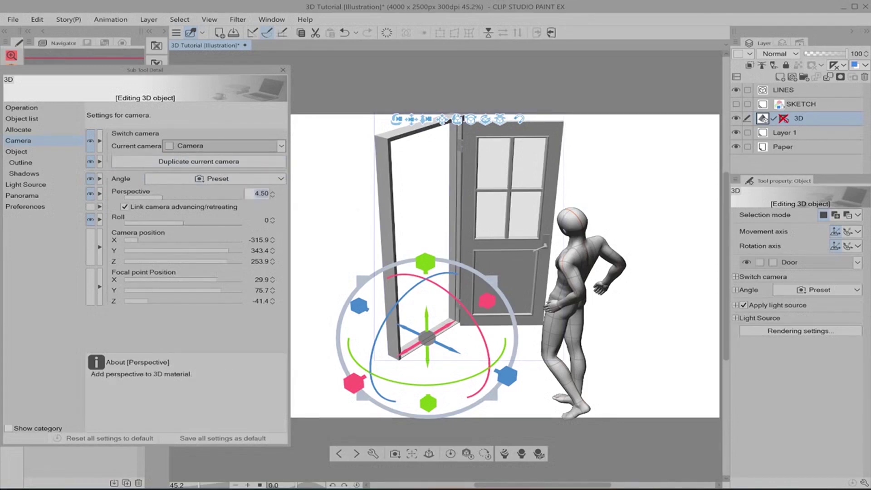
left_click(259, 195)
type("11")
key("Return")
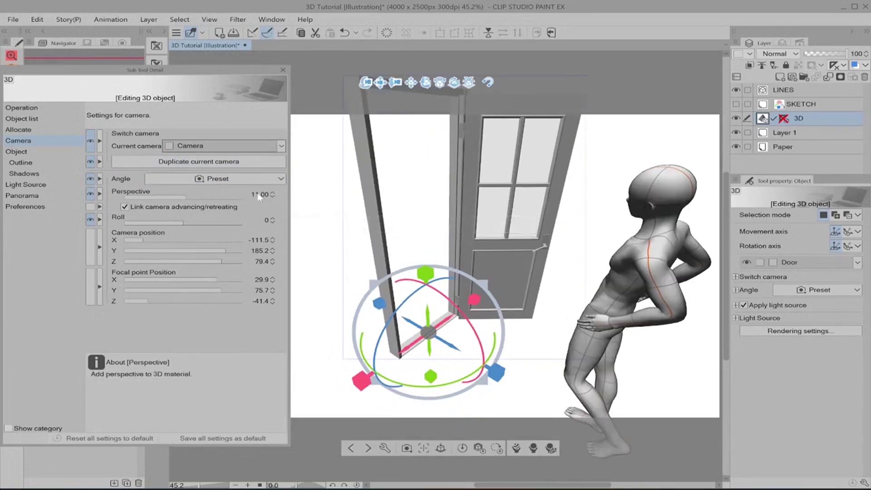
left_click(261, 195)
type("4")
key("Return")
scroll(260, 198, "up", 1)
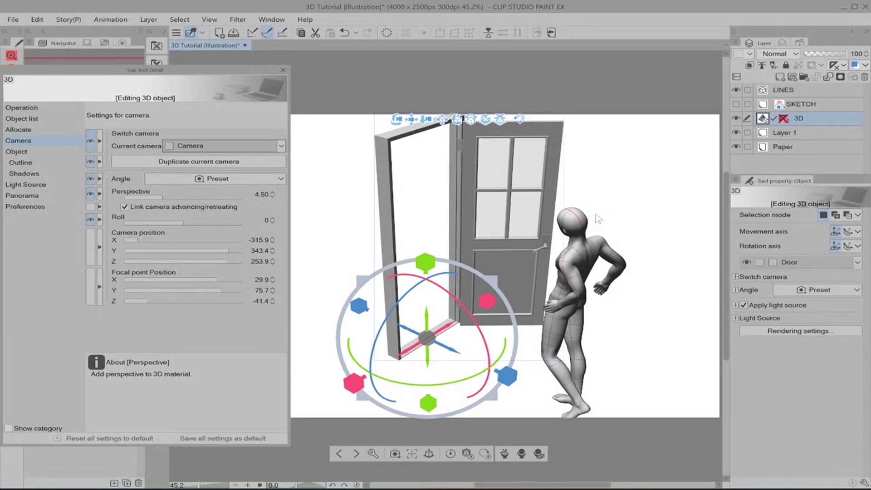
Orbit, roll and pan for a low view of the door and figure, then reset roll to 0.
left_click_drag(397, 119, 386, 129)
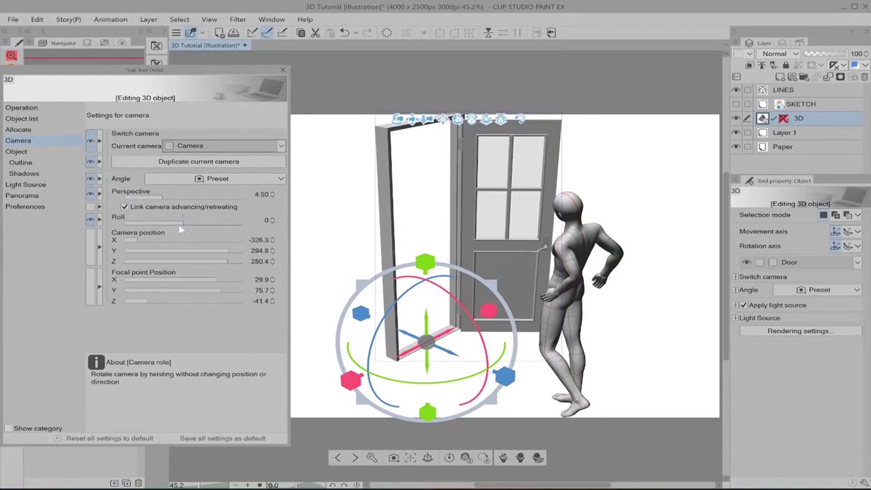
left_click_drag(183, 223, 179, 220)
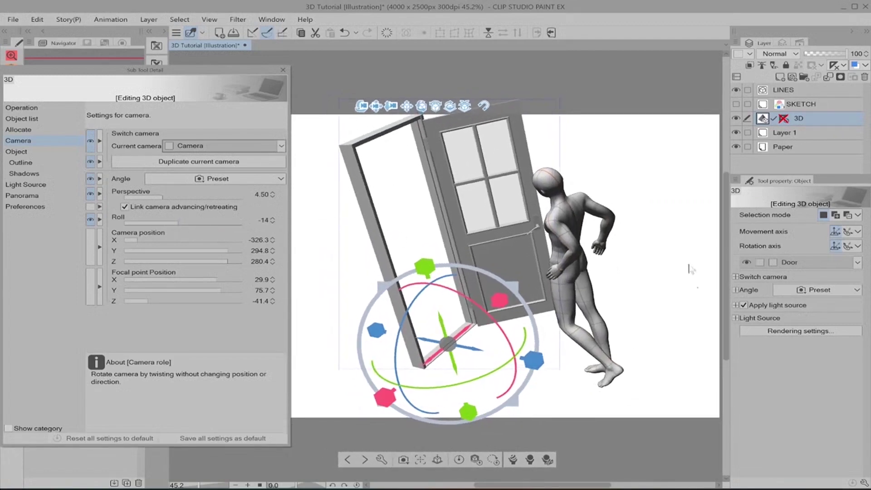
left_click_drag(690, 268, 675, 216)
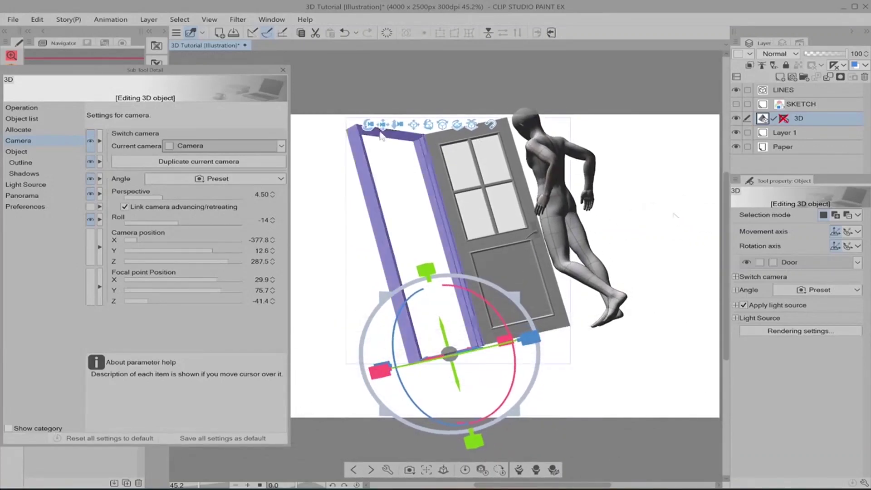
left_click_drag(381, 135, 295, 290)
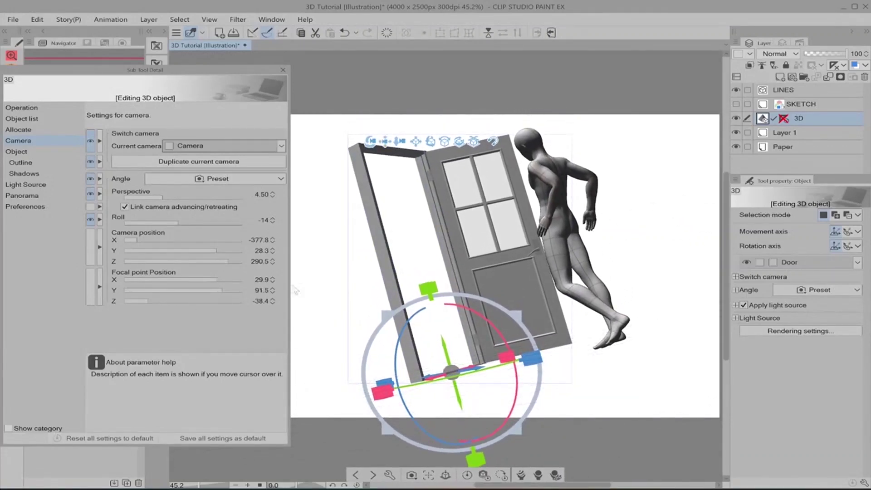
left_click_drag(694, 237, 588, 259)
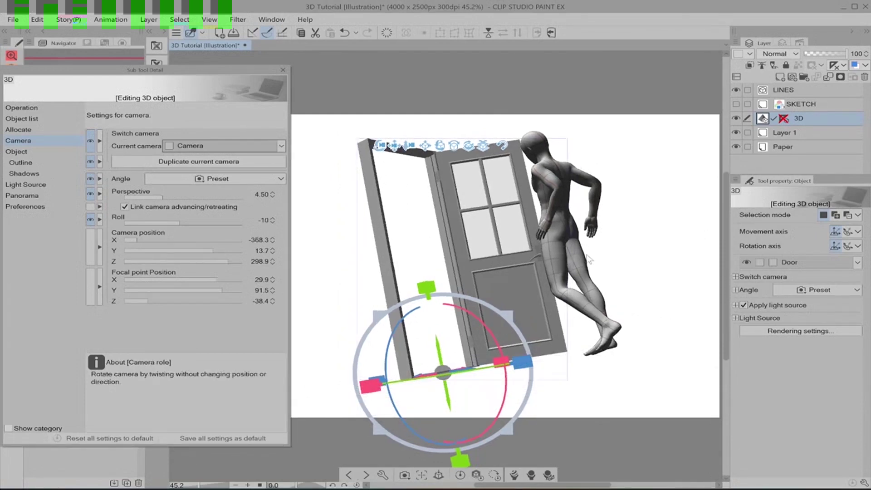
left_click(265, 221)
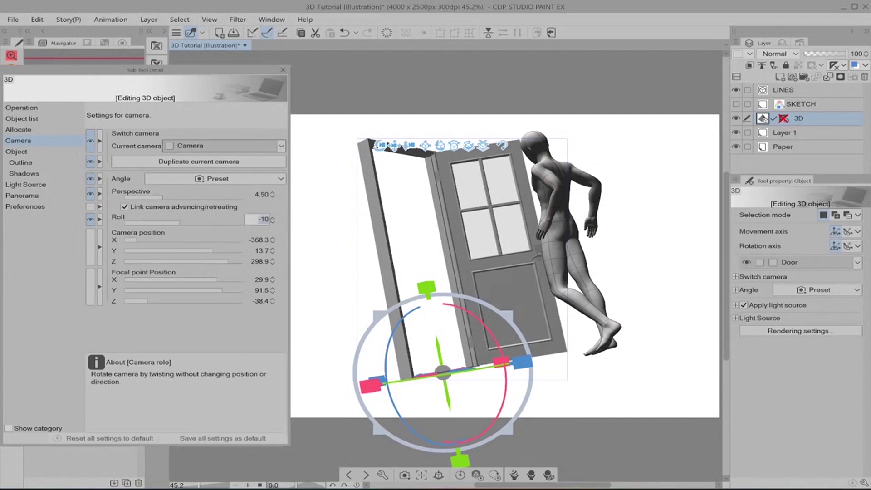
type("0")
key("Return")
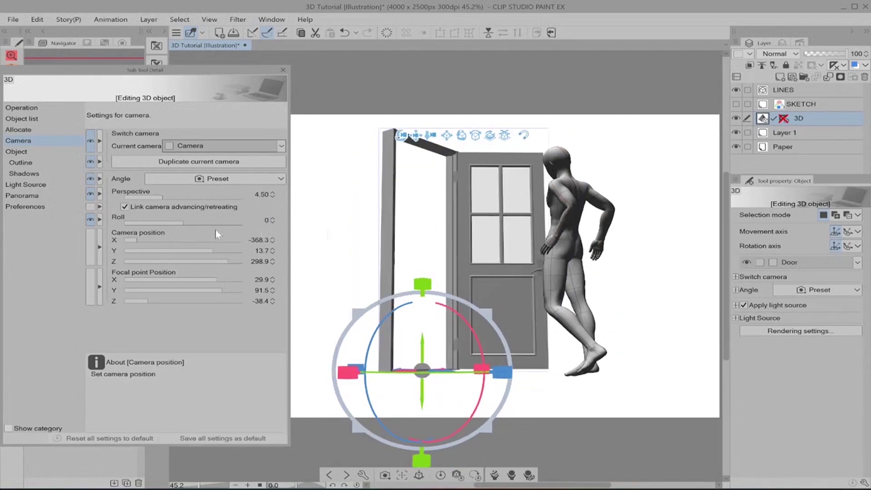
Twist the camera roll strongly the other way to rotate the view.
mouse_move(183, 222)
left_mouse_down()
mouse_move(202, 227)
mouse_move(166, 222)
left_mouse_up()
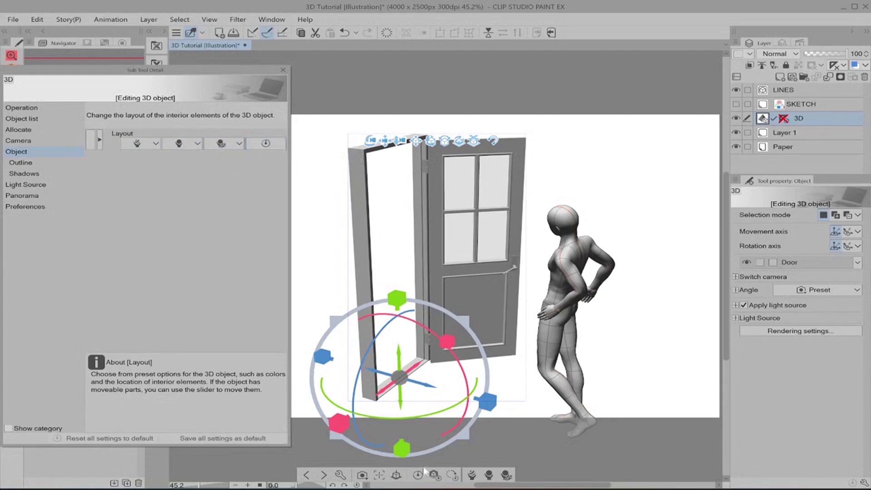
Give the door a pure red (FF0000) outline at width 90 and orbit to check it.
left_click(45, 165)
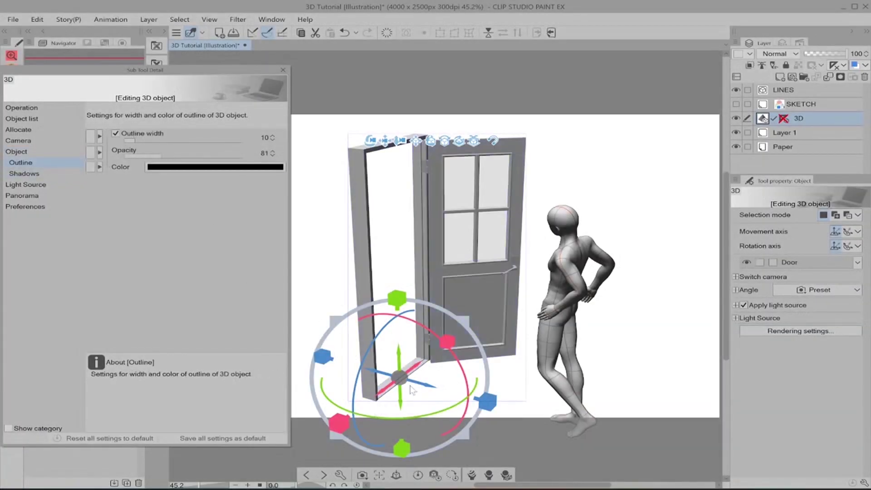
left_click(261, 137)
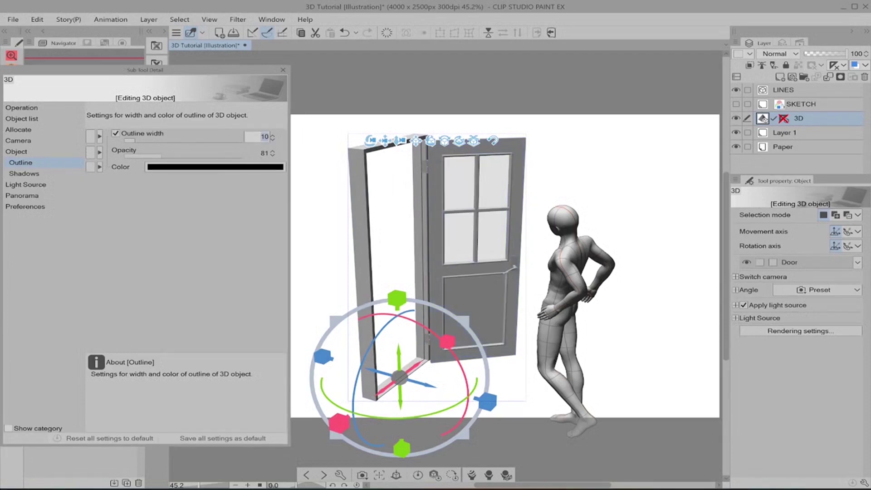
key("Return")
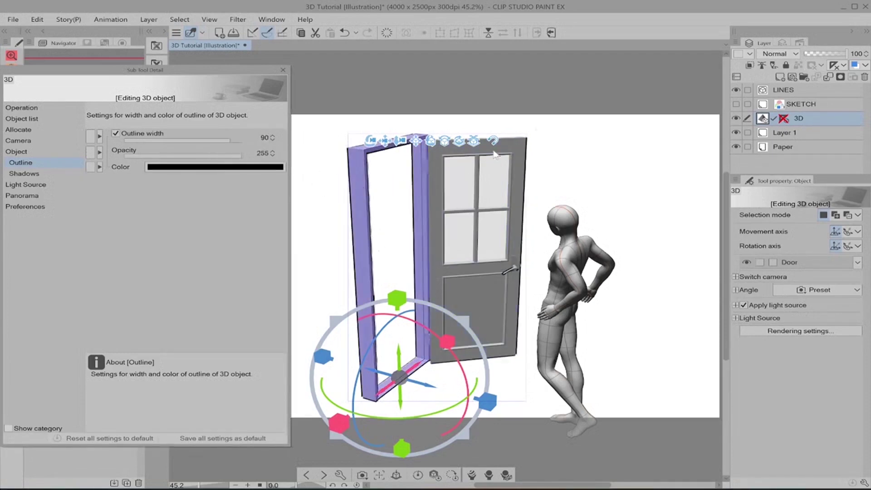
left_click(213, 167)
left_click(419, 147)
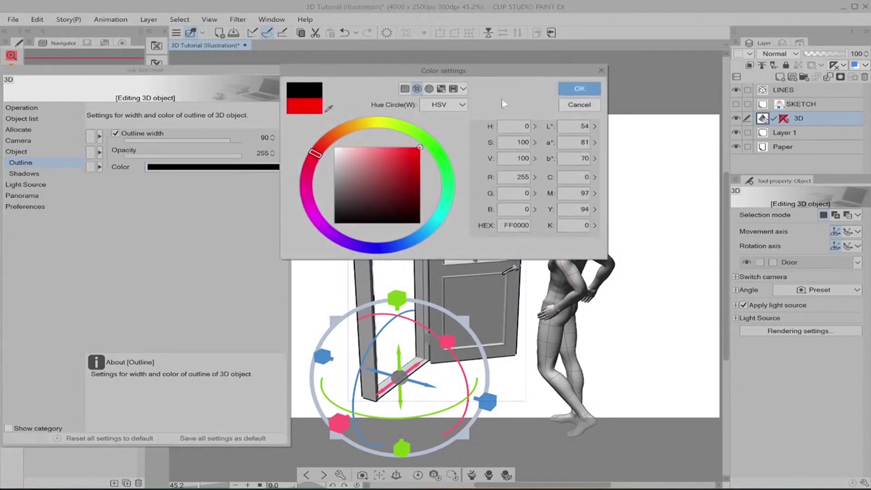
left_click(573, 89)
mouse_move(574, 170)
left_mouse_down()
mouse_move(535, 173)
mouse_move(603, 177)
mouse_move(522, 179)
mouse_move(626, 175)
mouse_move(535, 168)
mouse_move(583, 183)
mouse_move(575, 169)
left_mouse_up()
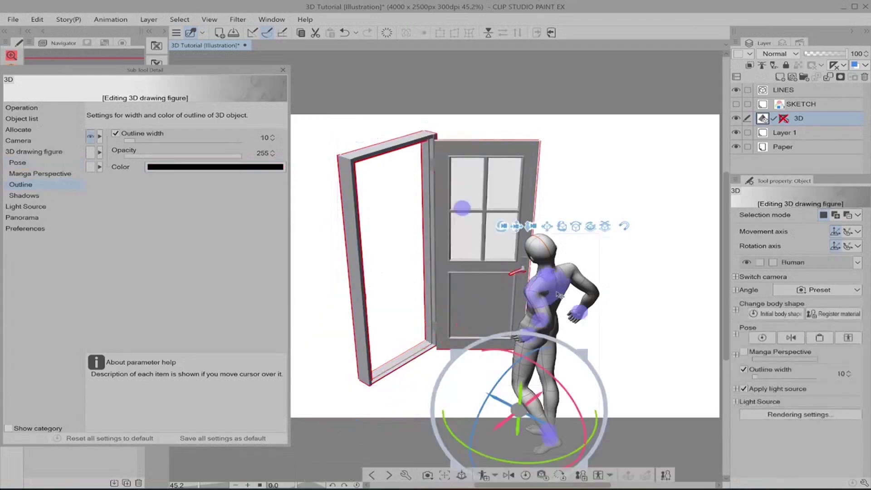
Give the figure a blue 001AF7 outline at width 63 and orbit to inspect it.
left_click(202, 168)
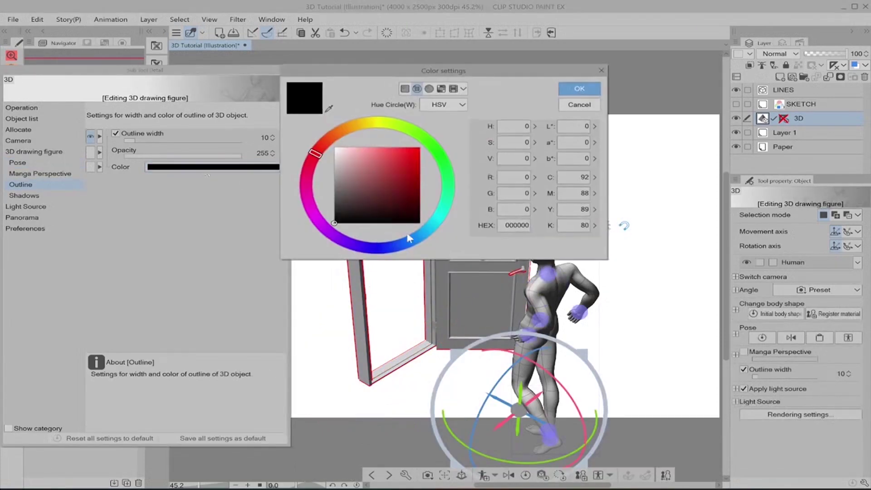
left_click(385, 247)
left_click_drag(405, 180, 420, 149)
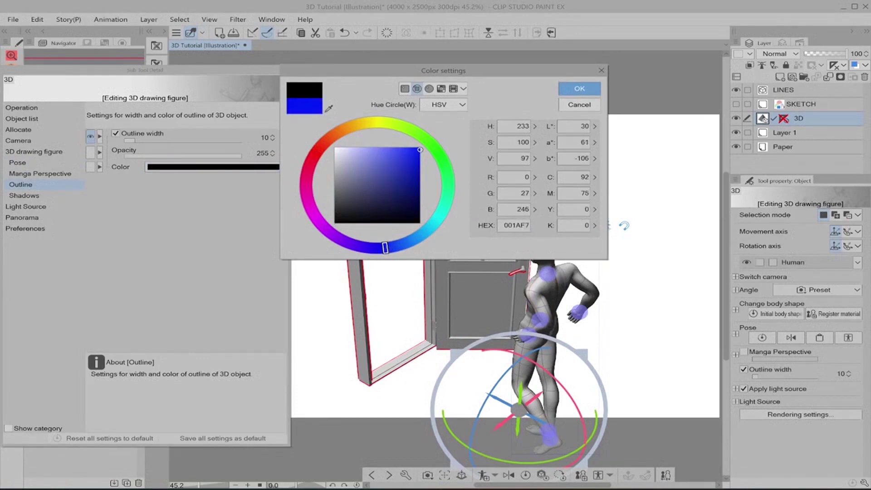
left_click(580, 88)
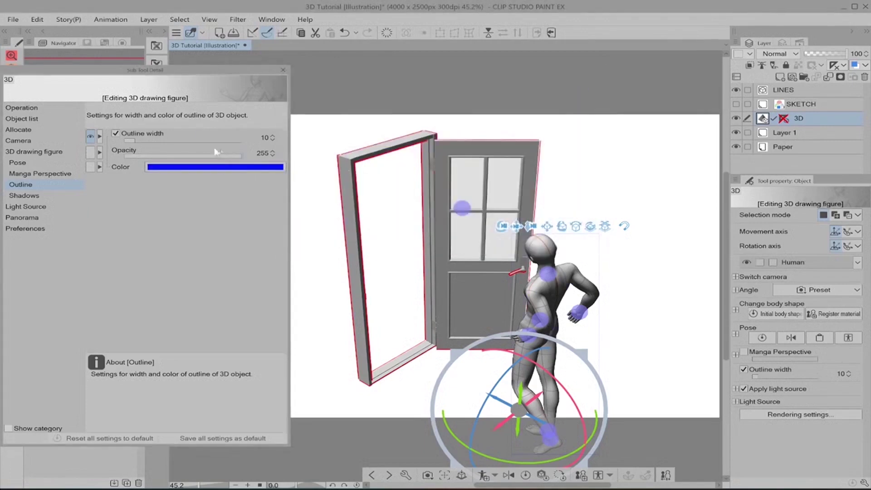
left_click(198, 140)
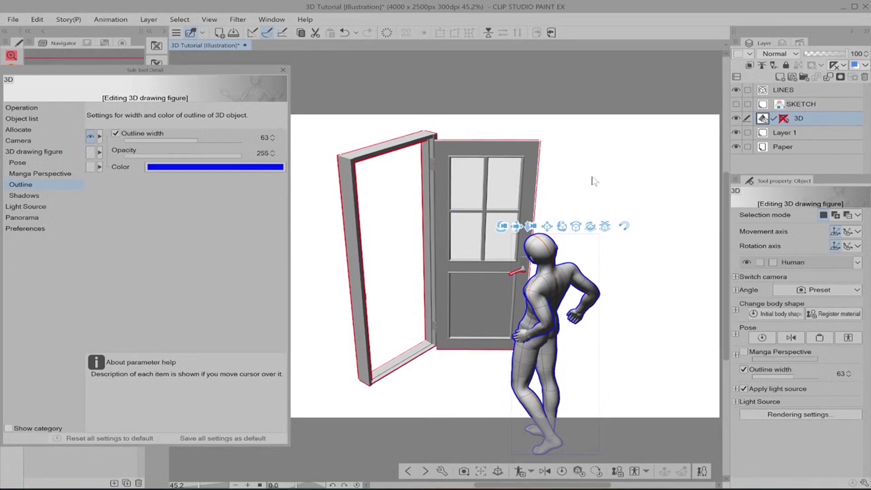
left_click_drag(505, 227, 537, 221)
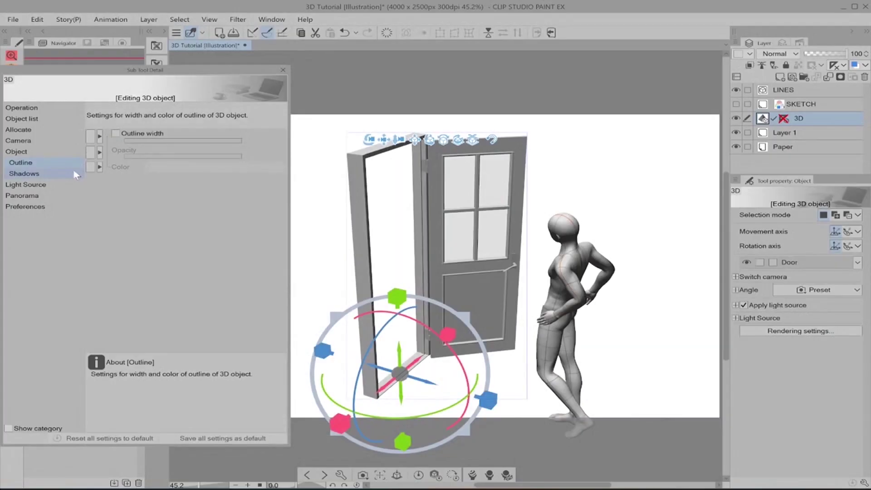
Toggle Apply light source under Shadows for the door and figure, leaving the figure lit.
left_click(74, 173)
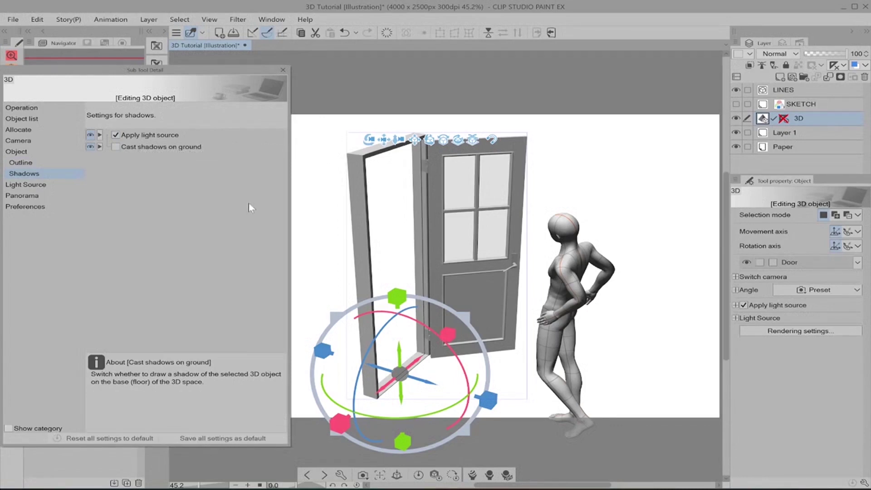
left_click(125, 136)
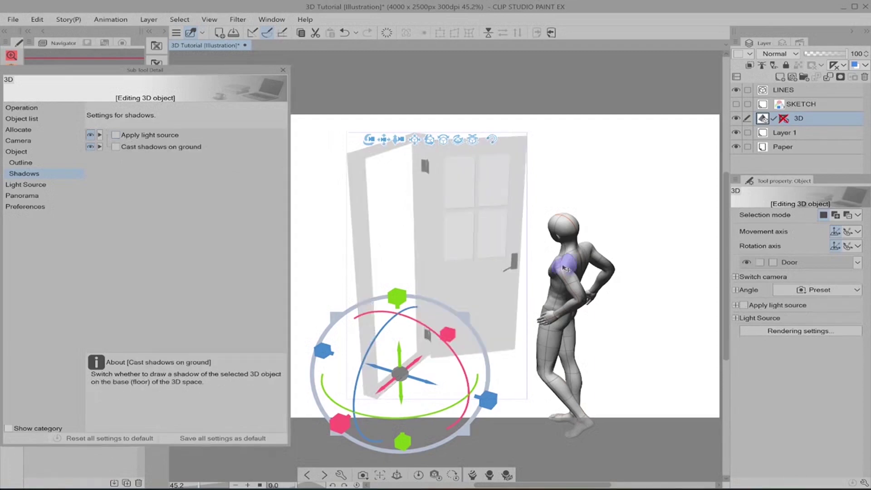
left_click(565, 267)
left_click(116, 134)
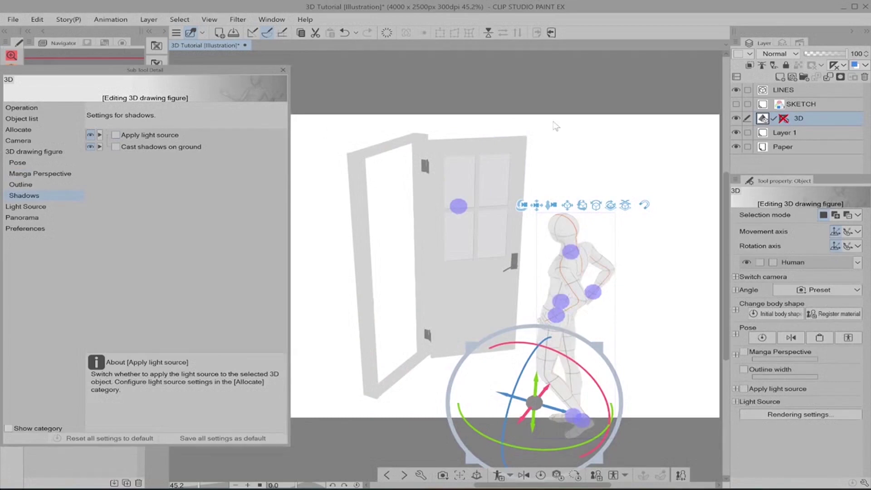
left_click_drag(556, 126, 519, 221)
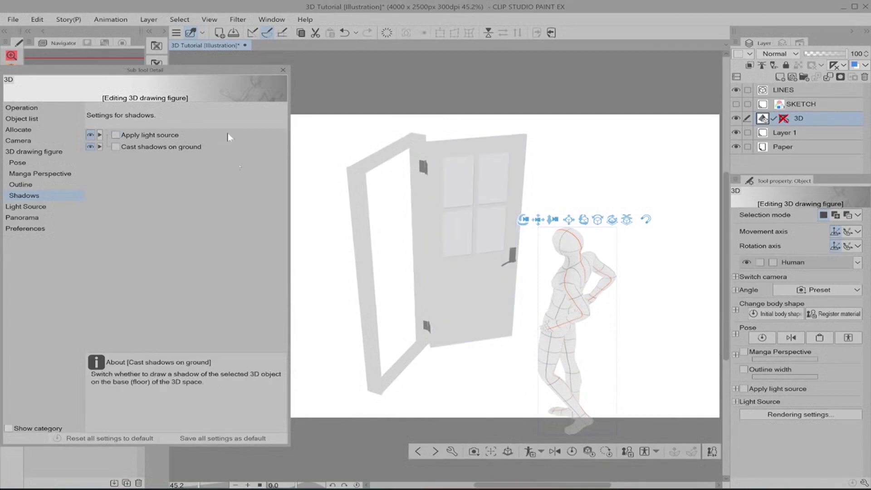
left_click(116, 134)
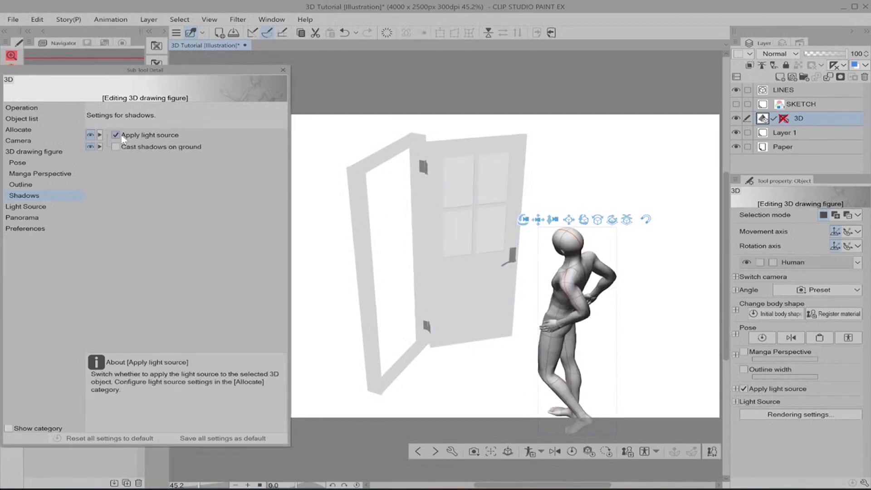
left_click(413, 193)
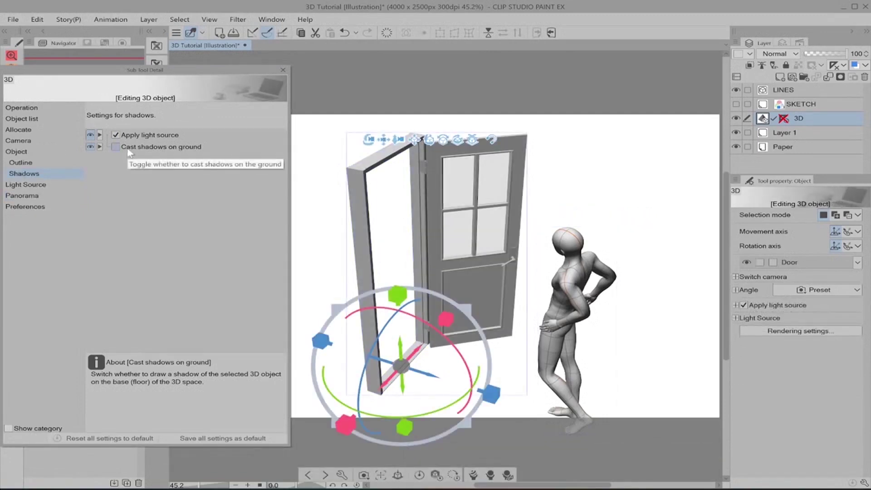
Turn on Cast shadows on ground for the door, comparing it off and on.
left_click(129, 149)
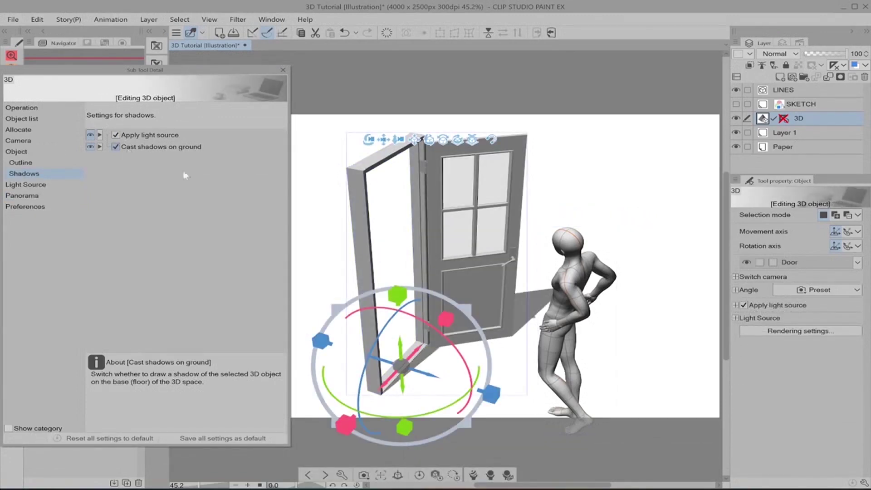
left_click(131, 147)
left_click(131, 147)
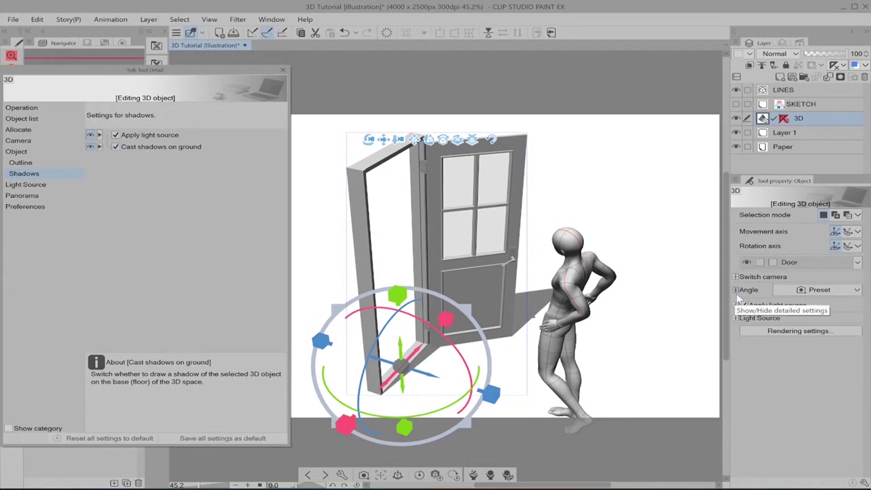
Swing the light-direction sphere so the door's shadow falls toward the left.
left_click(736, 318)
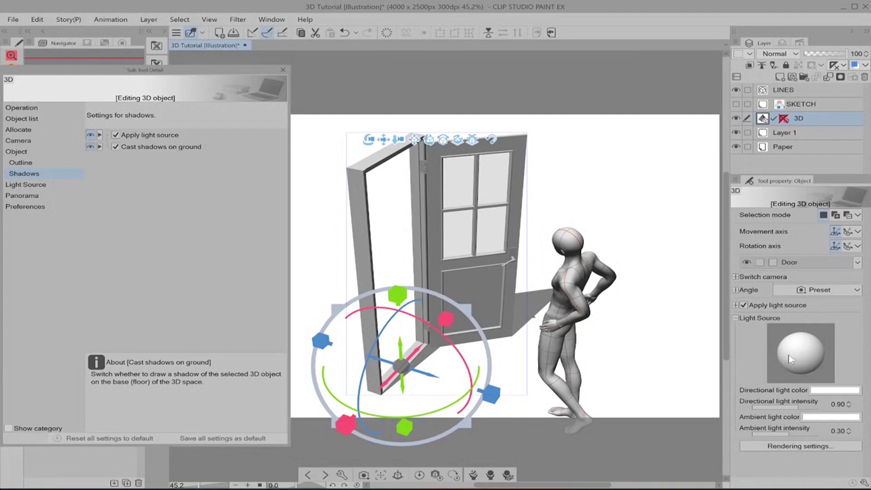
mouse_move(794, 359)
left_mouse_down()
mouse_move(802, 354)
mouse_move(822, 366)
mouse_move(810, 362)
mouse_move(825, 355)
left_mouse_up()
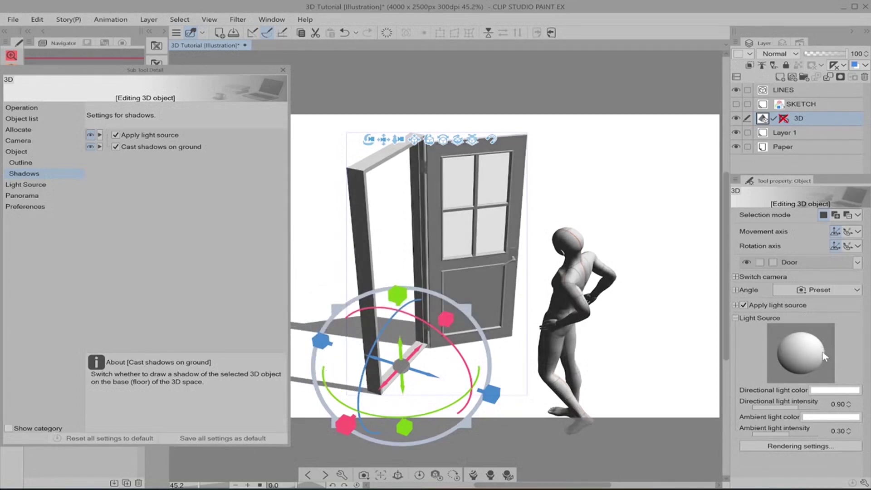
left_click_drag(819, 361, 796, 348)
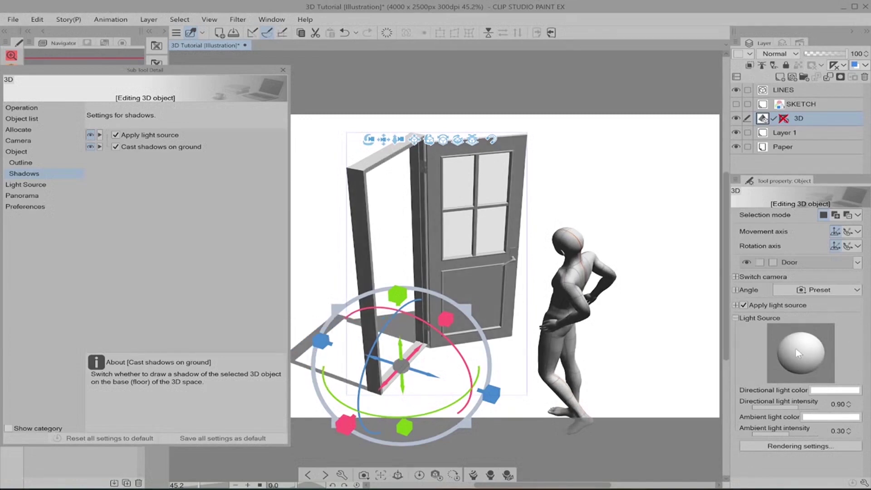
mouse_move(804, 348)
left_mouse_down()
mouse_move(812, 355)
mouse_move(804, 362)
left_mouse_up()
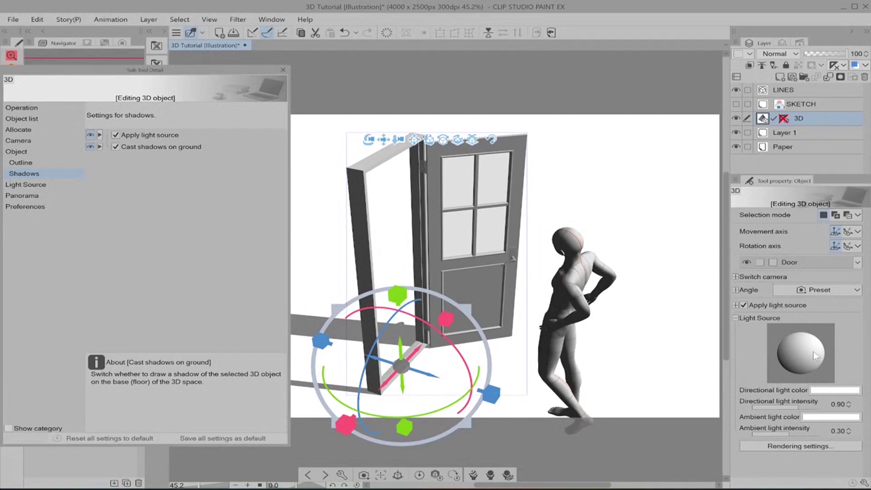
left_click_drag(810, 352, 798, 354)
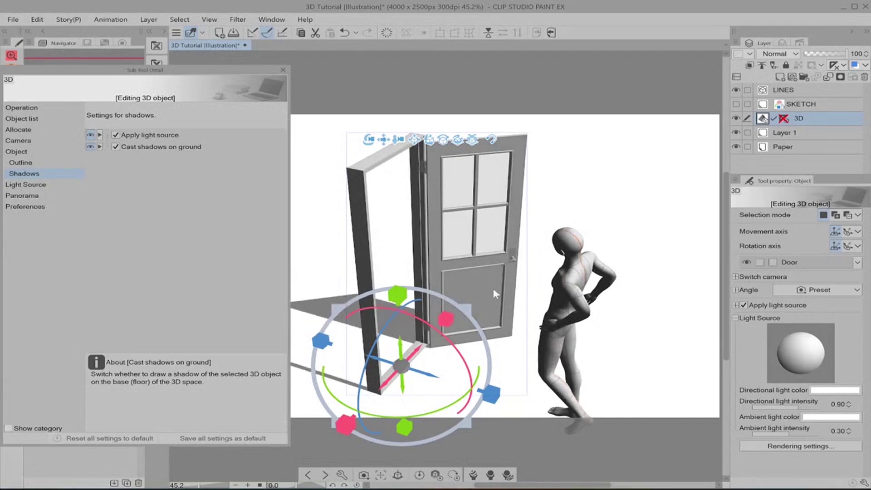
Give the figure a ground shadow, swing the light and pan, then turn ground shadows off.
left_click(563, 310)
left_click(151, 152)
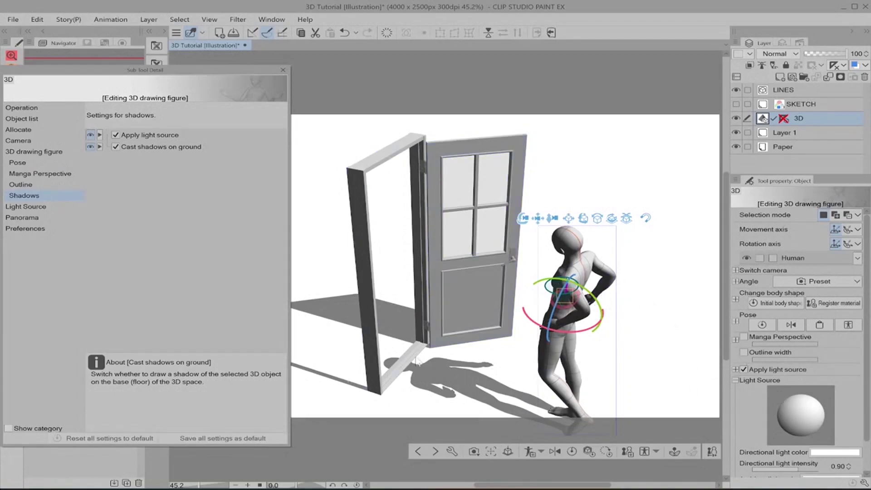
mouse_move(809, 405)
left_mouse_down()
mouse_move(802, 397)
mouse_move(806, 407)
left_mouse_up()
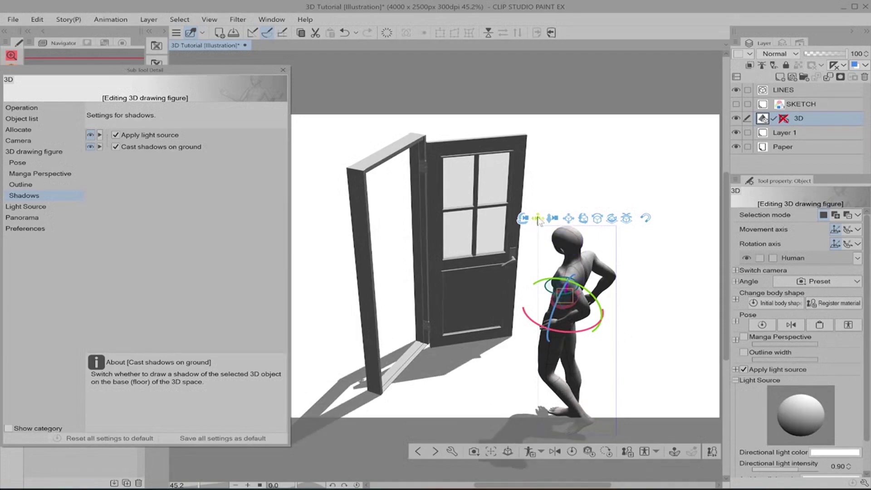
left_click_drag(538, 221, 520, 158)
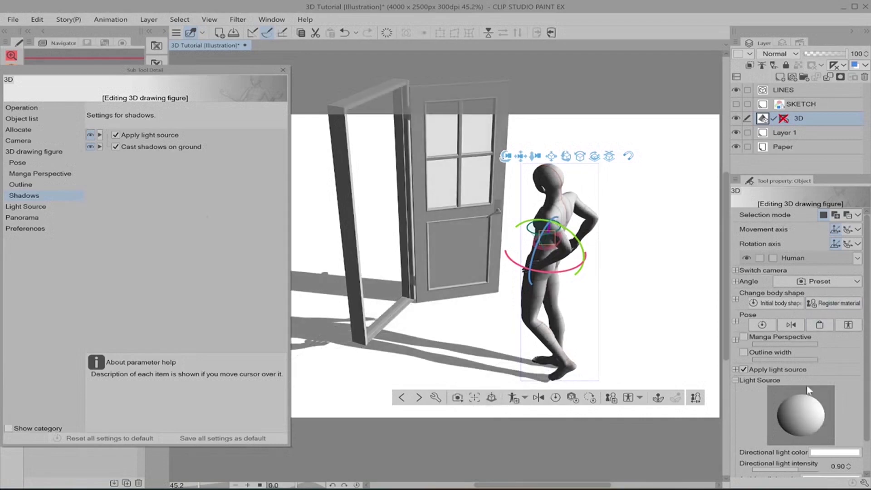
left_click(116, 146)
left_click(403, 231)
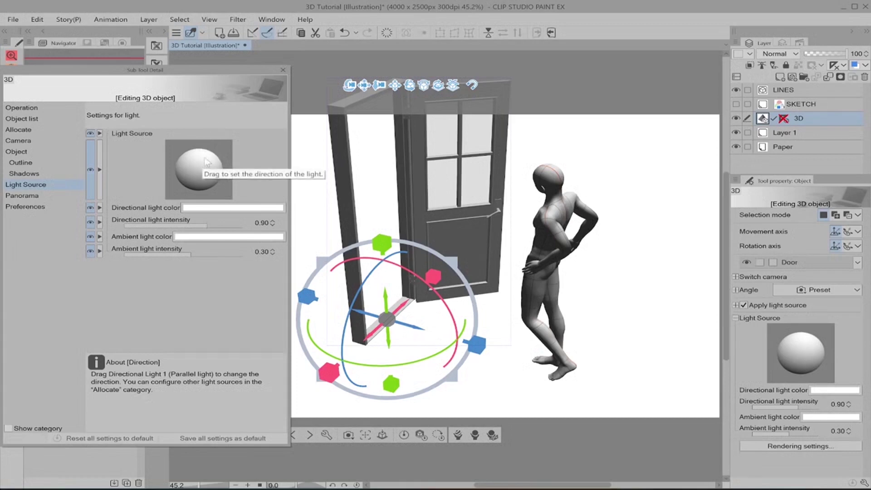
Move the directional light in the Light Source sphere to the front, then below the scene.
left_click_drag(200, 168, 199, 181)
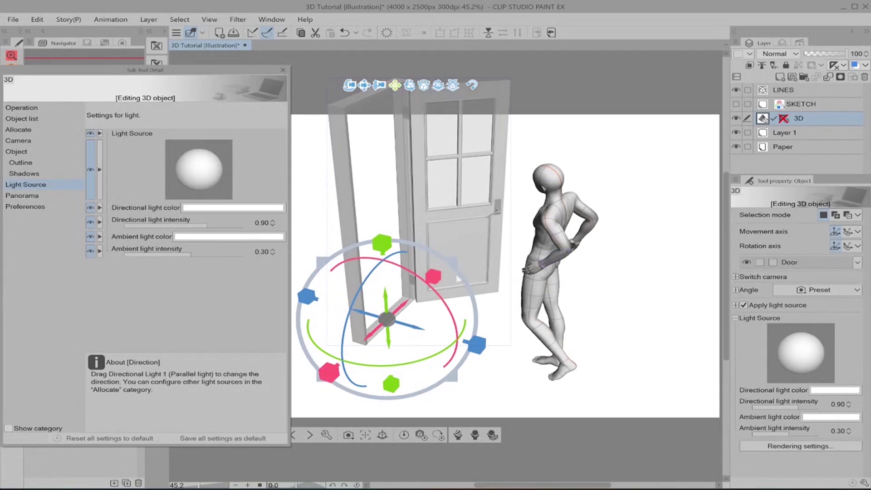
left_click_drag(202, 157, 199, 174)
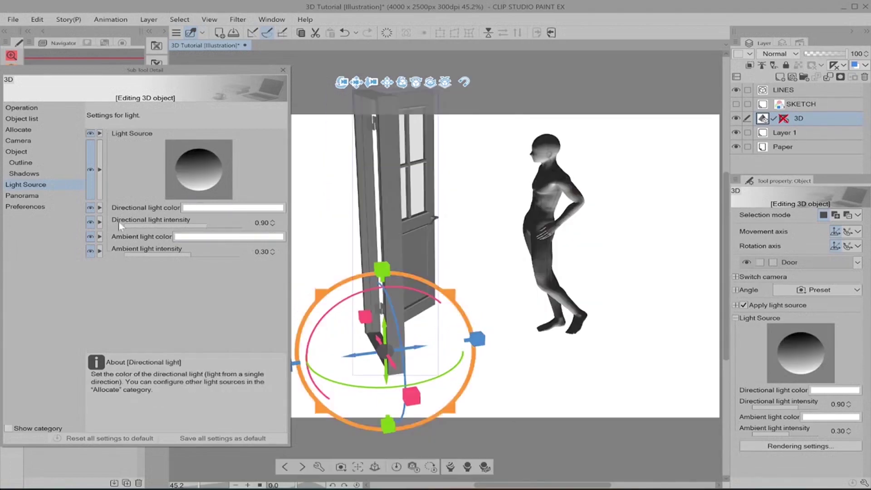
Set the directional light colour to pale red, leaving the ambient light white.
left_click(231, 212)
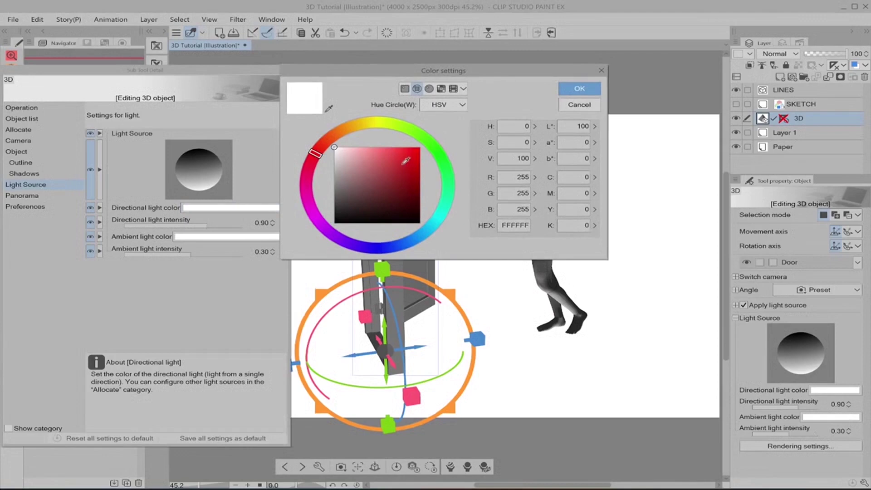
left_click(388, 147)
left_click(587, 88)
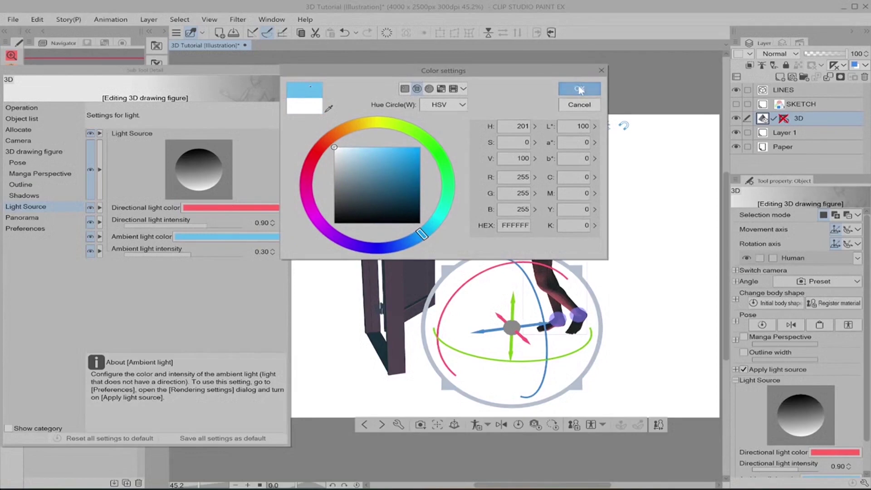
left_click(580, 88)
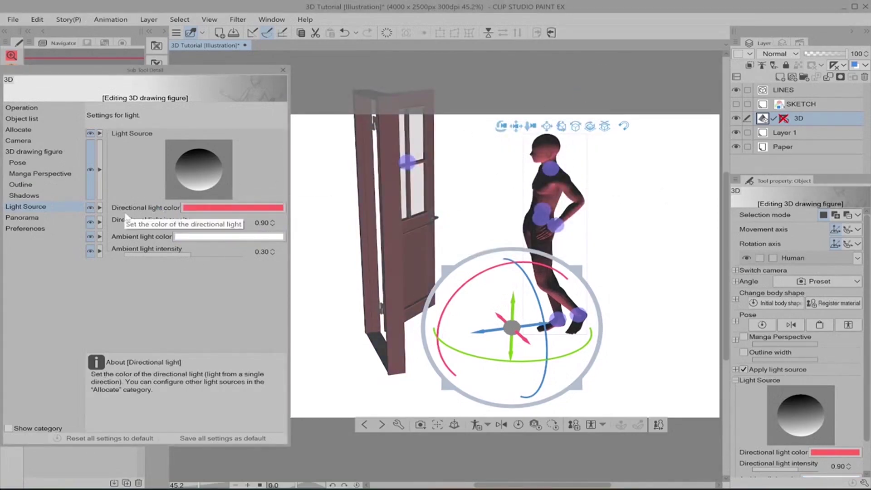
Switch on Directional light 2 in the Object list and view its cyan highlights from higher angles.
left_click(24, 120)
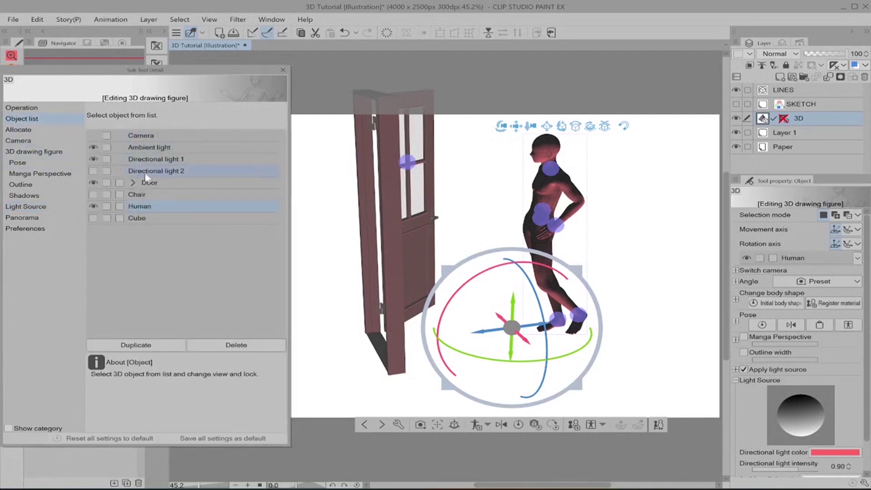
left_click(93, 171)
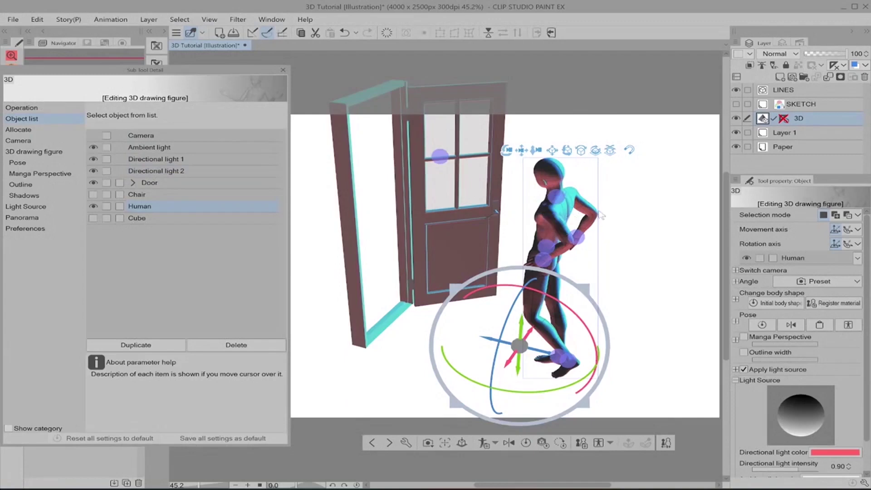
mouse_move(665, 186)
left_mouse_down()
mouse_move(626, 193)
mouse_move(677, 186)
left_mouse_up()
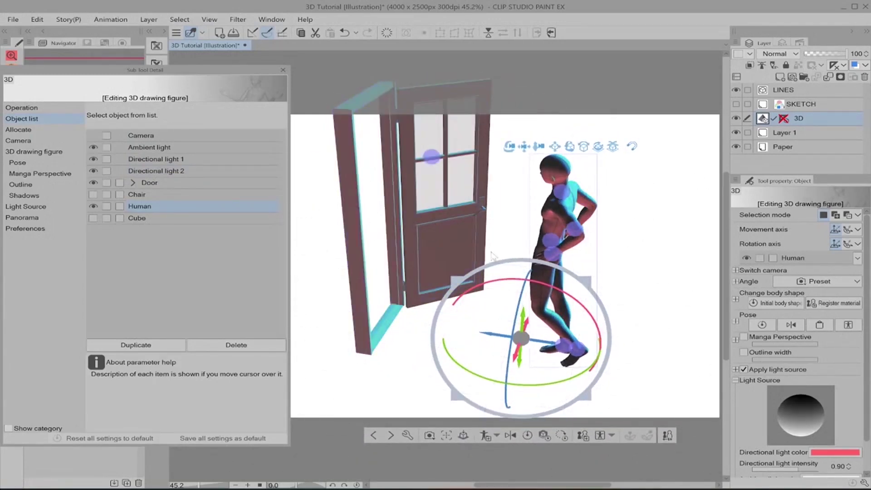
left_click_drag(645, 204, 410, 250)
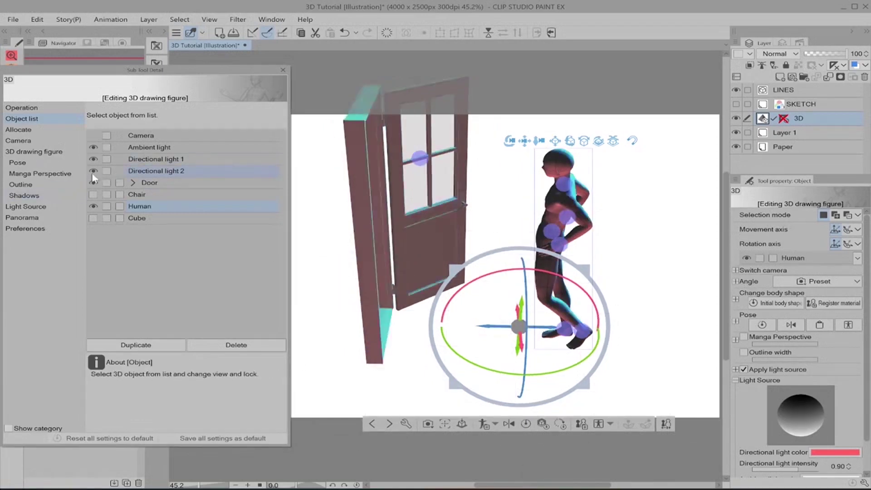
left_click_drag(573, 177, 627, 189)
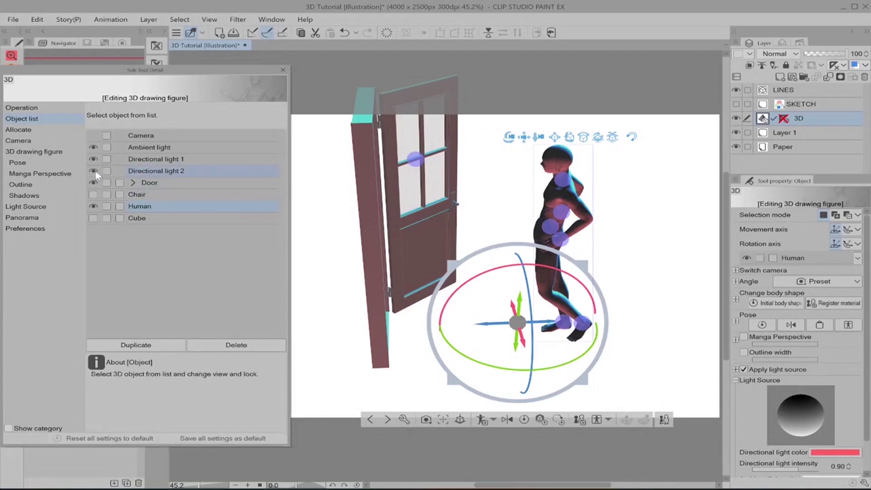
Reset the directional light to white at intensity 1.00, then select the door.
left_click(39, 206)
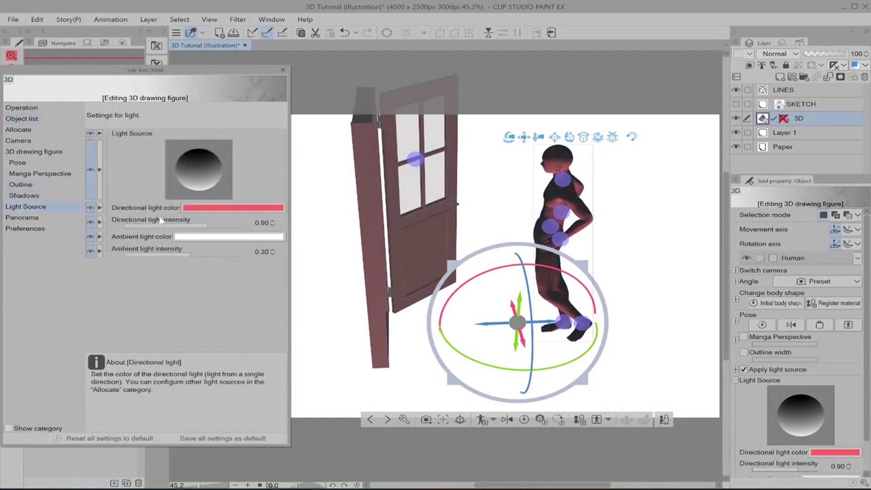
left_click(216, 208)
left_click(327, 145)
left_click(574, 87)
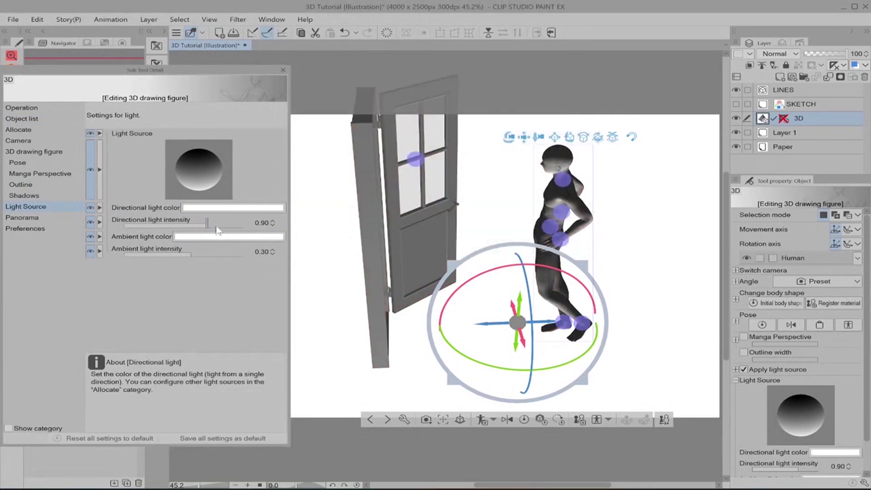
left_click_drag(217, 231, 248, 223)
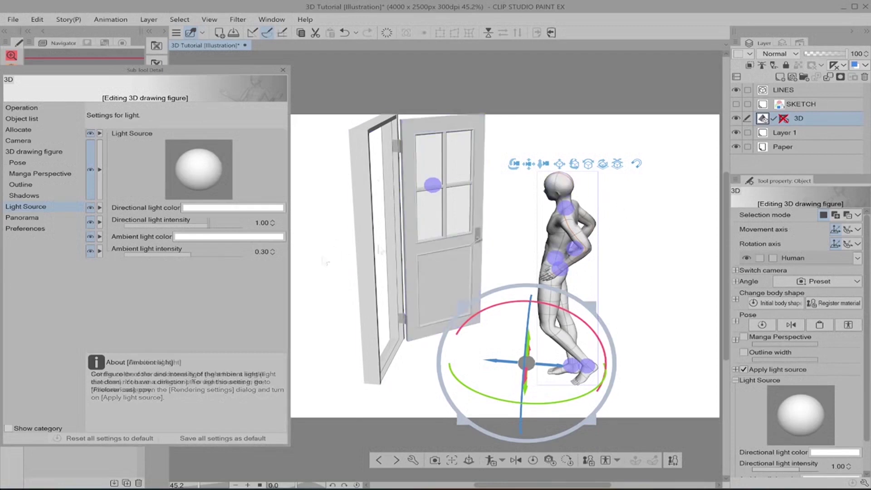
left_click(366, 264)
Show the Panorama settings in Sub Tool Detail for the door's 3D layer.
left_click(10, 196)
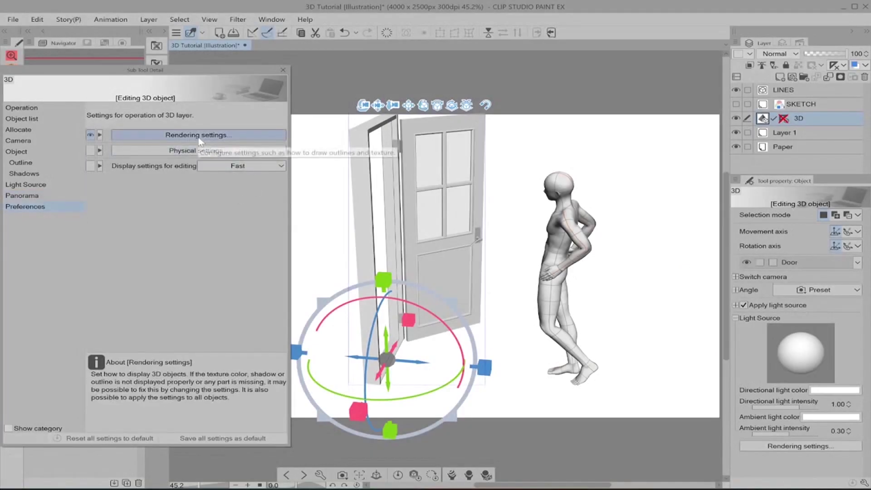
Preview the door with an outline and without texture in Rendering settings, then cancel unchanged.
left_click(197, 136)
left_click_drag(239, 122, 243, 125)
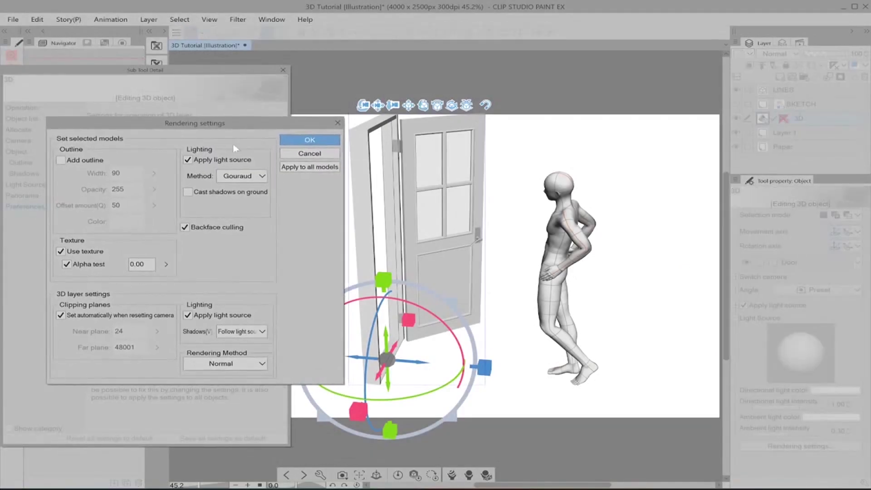
left_click(72, 163)
left_click(73, 163)
left_click(93, 252)
left_click(93, 253)
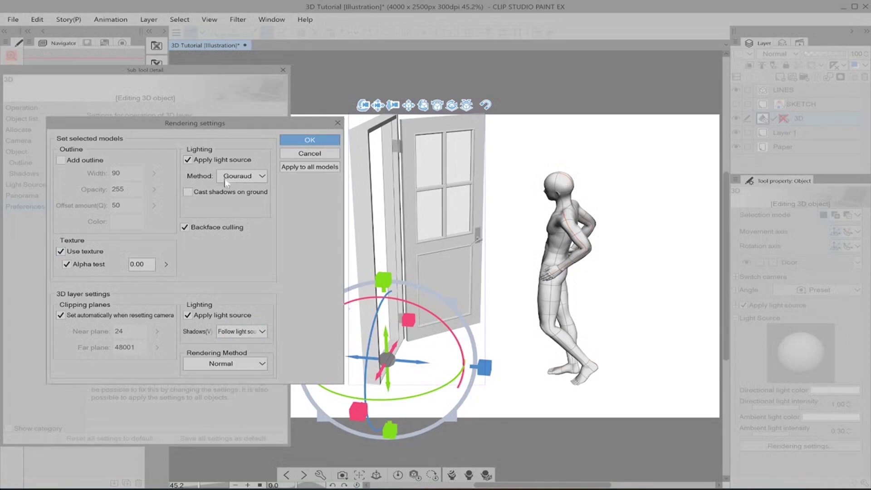
left_click(309, 154)
Apply the Medium-Silver wood material preset to the door and uncheck Use texture.
left_click(452, 475)
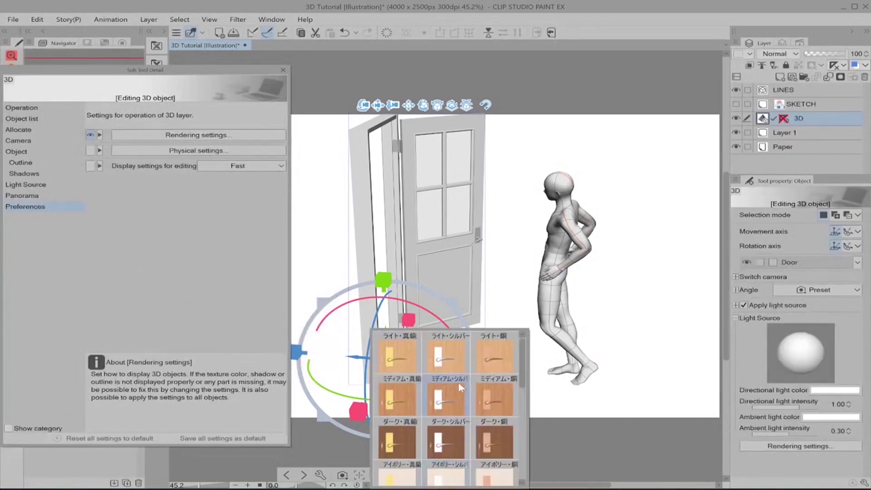
left_click(458, 382)
left_click(217, 136)
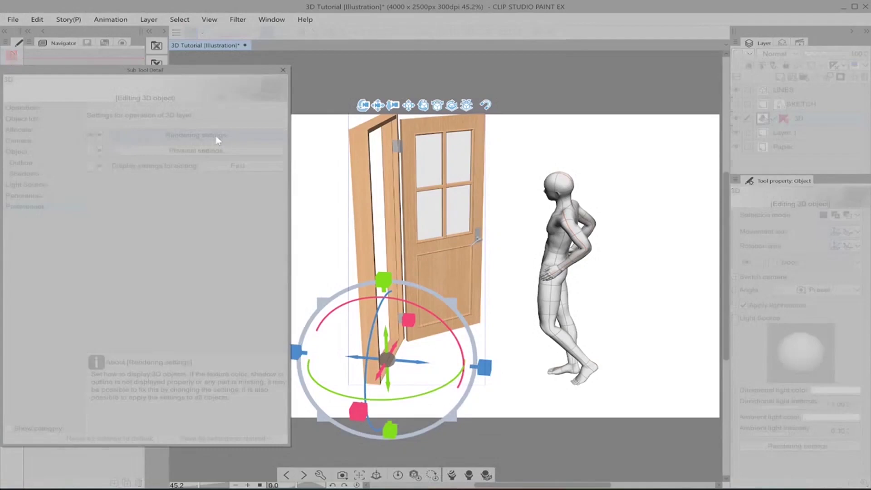
left_click(89, 254)
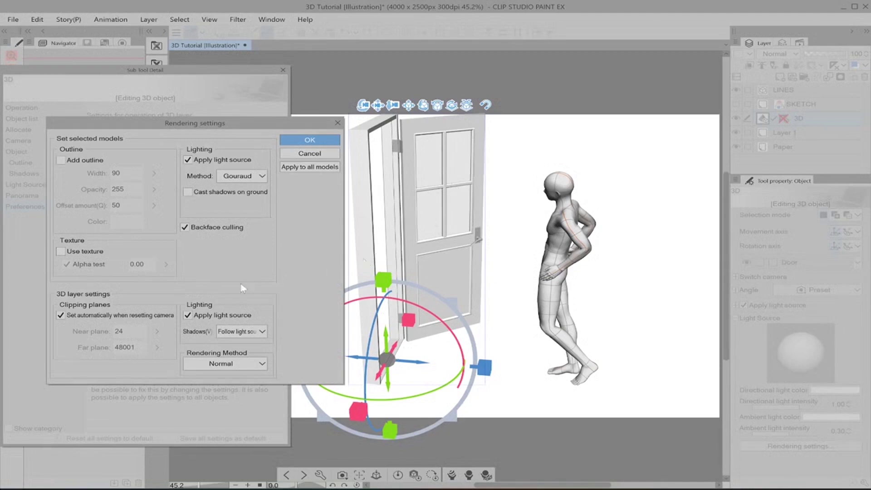
Turn the door's texture back on, preview it without the light source, then hide the texture again.
left_click(69, 253)
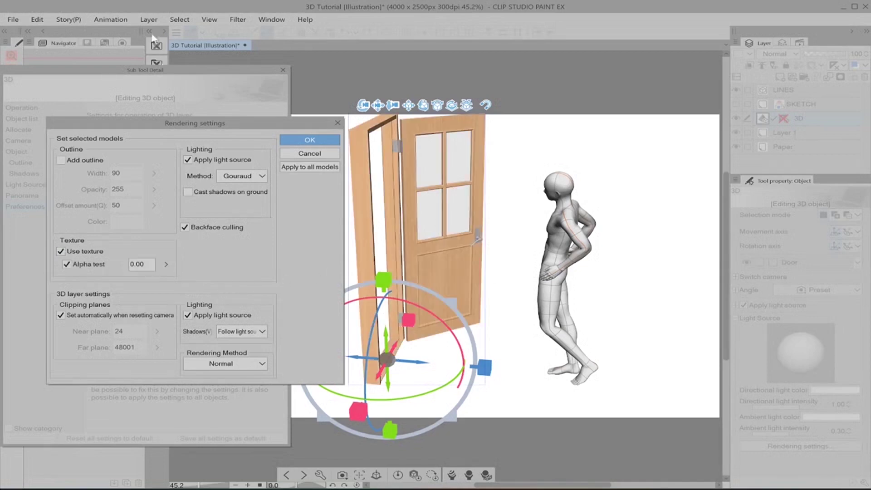
left_click(215, 164)
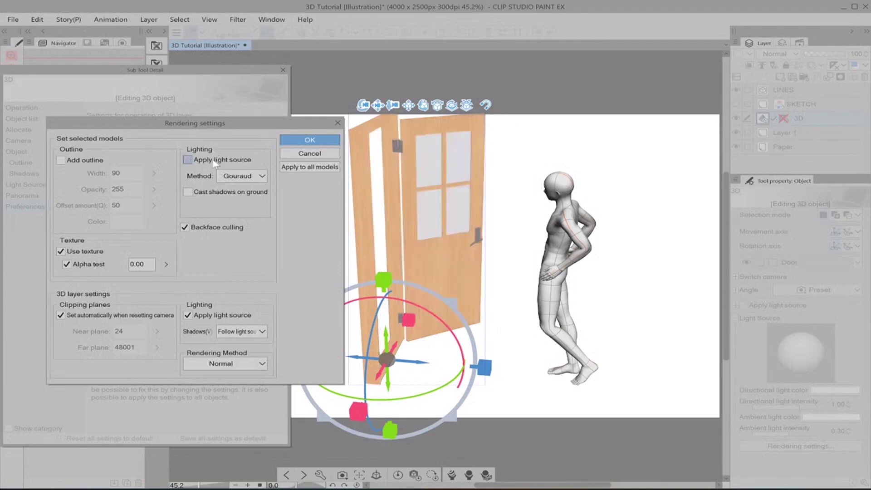
left_click(215, 164)
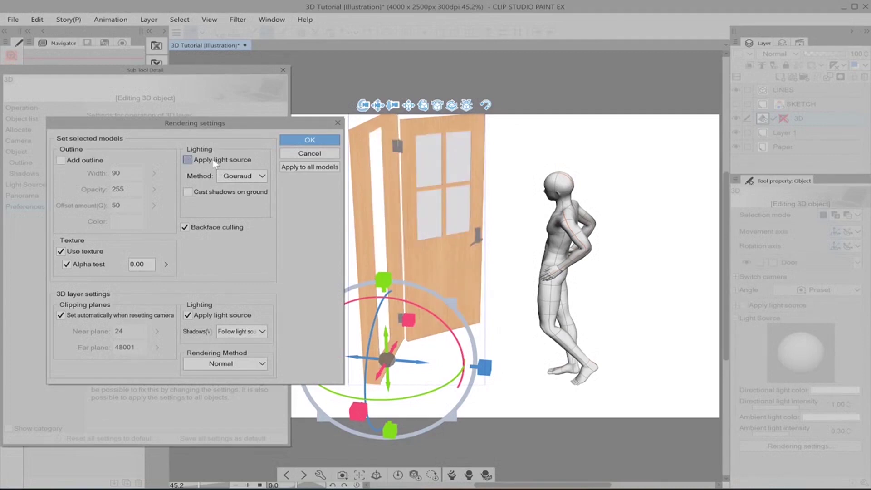
left_click(72, 252)
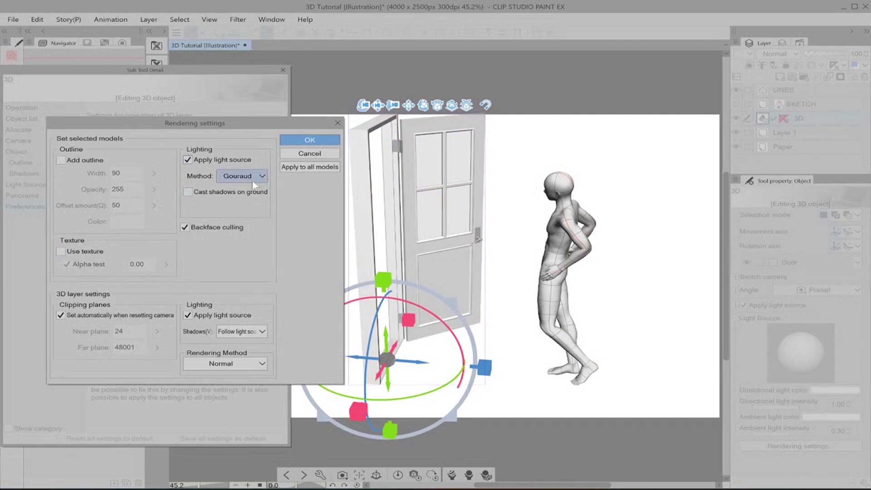
Compare Phong, Gouraud and Toon shading on the door, settling back on Gouraud.
left_click(258, 178)
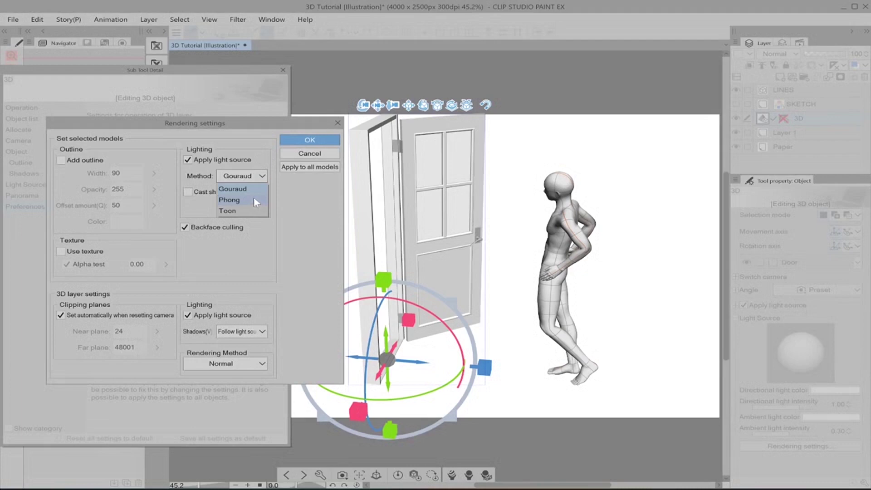
left_click(263, 195)
left_click(254, 178)
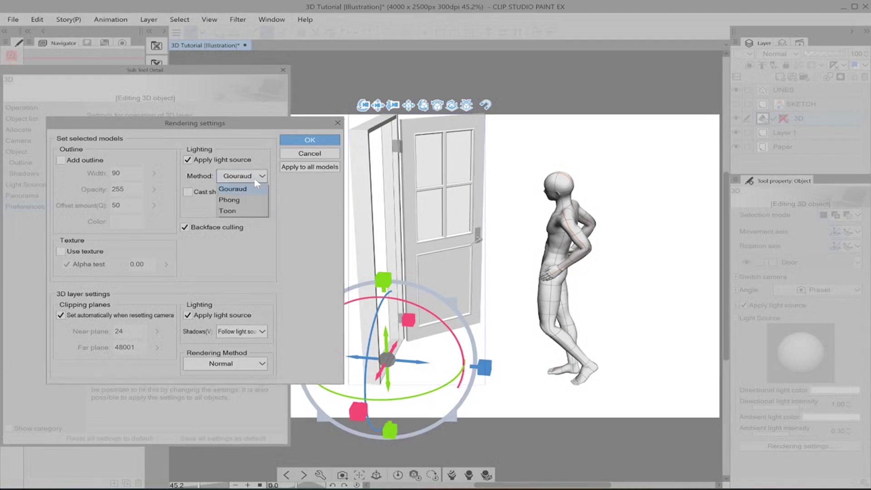
left_click(253, 200)
left_click(260, 177)
left_click(259, 189)
left_click(261, 178)
left_click(261, 212)
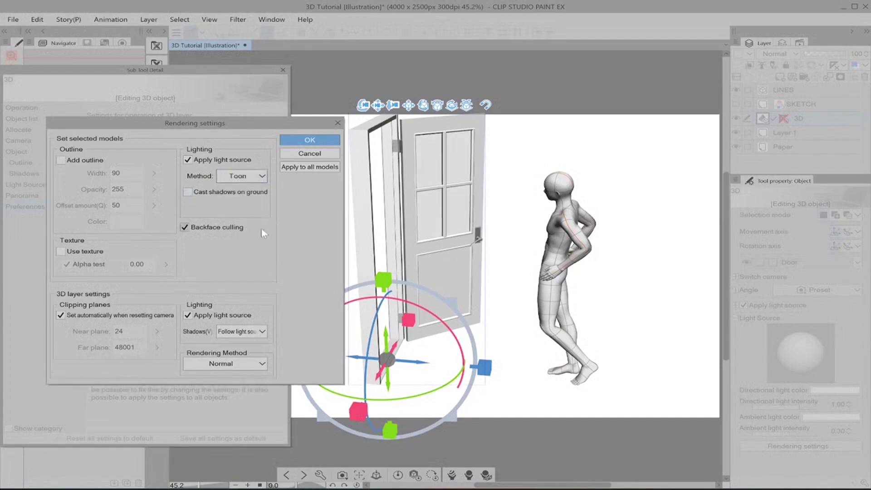
left_click(254, 179)
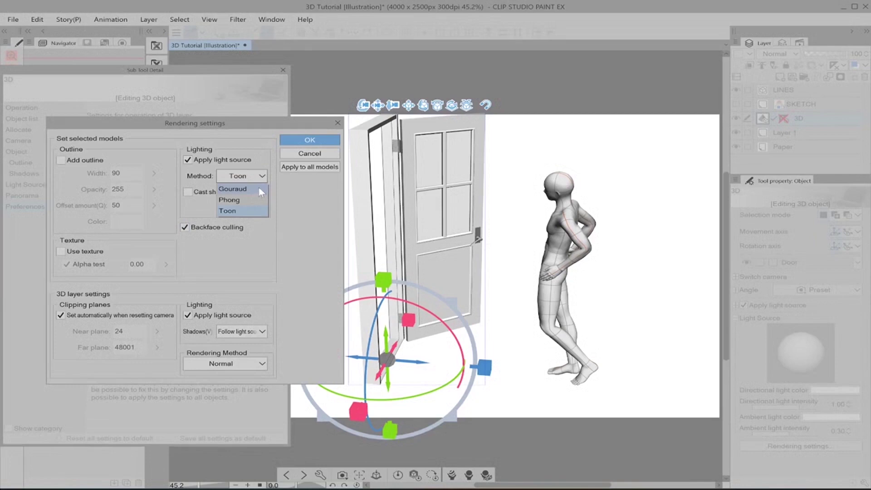
left_click(258, 188)
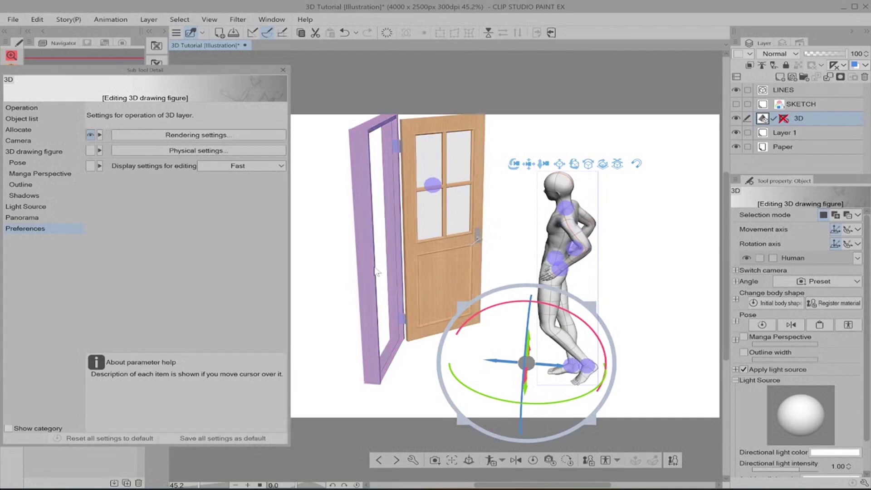
Give the door the plain grey no-grain material preset.
left_click(376, 271)
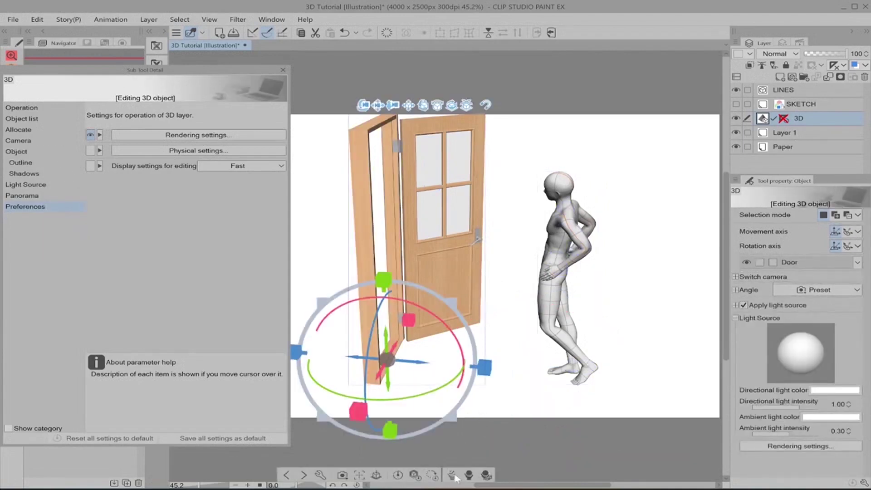
left_click(453, 476)
scroll(488, 392, "down", 1)
left_click(398, 469)
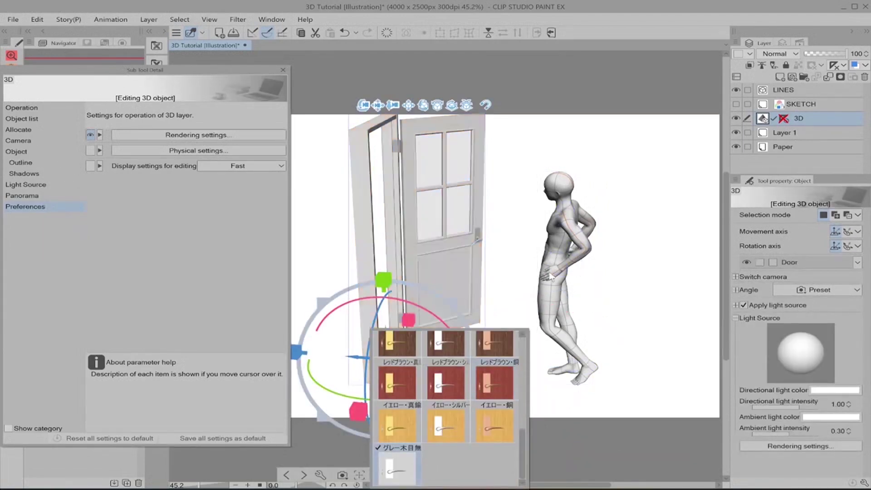
Select the posed figure and try Phong and Gouraud shading in its Rendering settings.
left_click(551, 274)
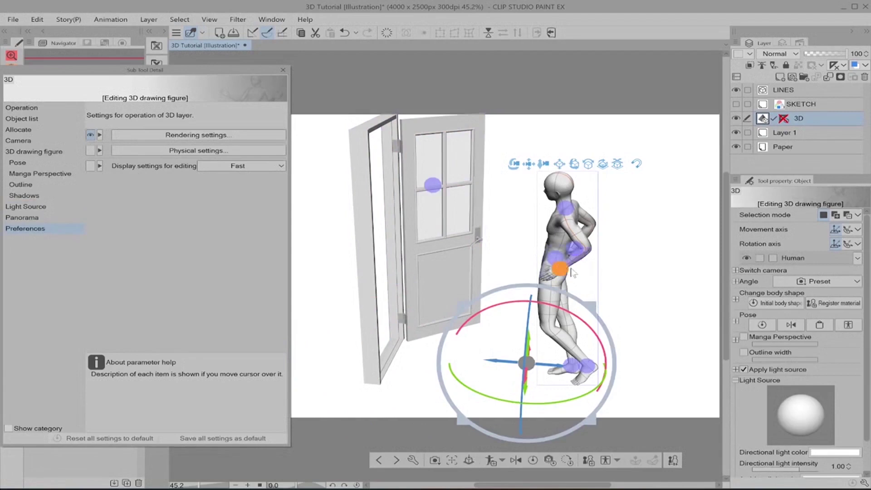
left_click(186, 134)
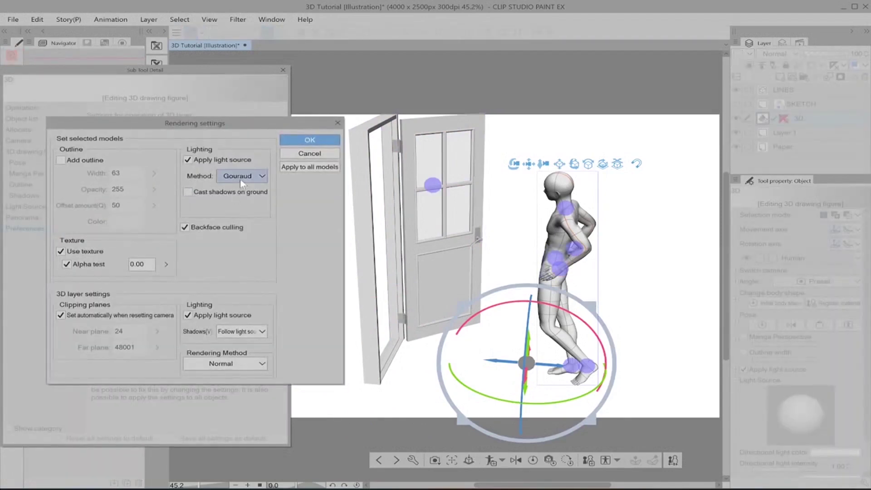
left_click(241, 179)
left_click(249, 200)
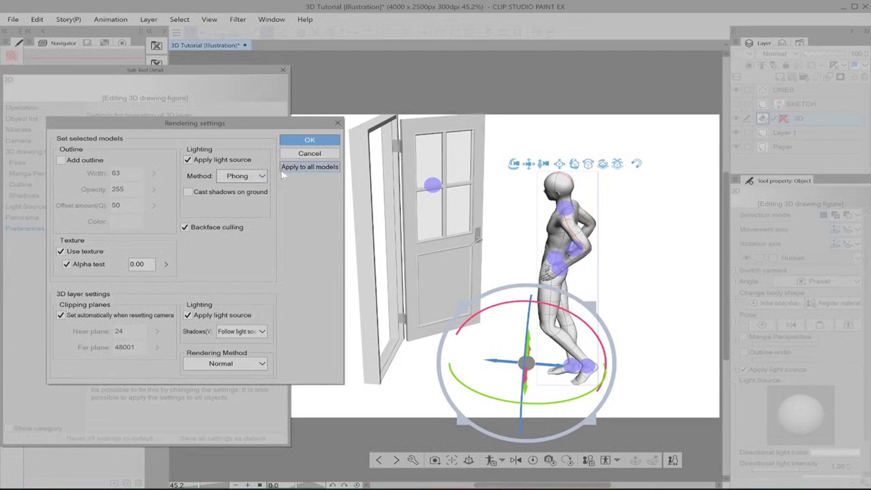
left_click(258, 176)
left_click(262, 187)
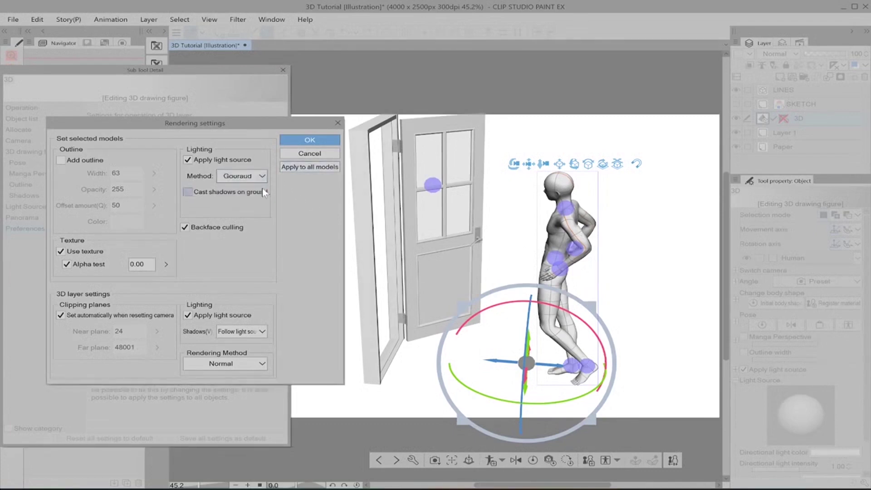
left_click(260, 177)
left_click(249, 201)
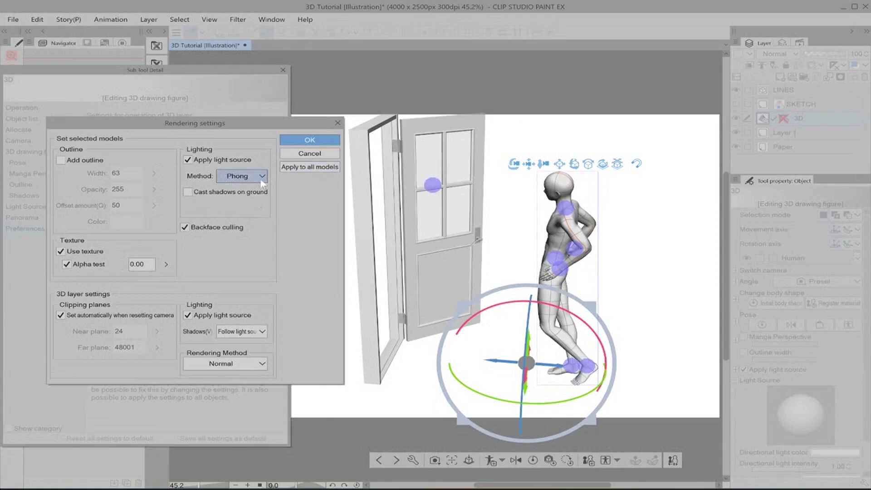
Try Toon shading on the figure, set it back to Gouraud, and enable Cast shadows on ground.
left_click(259, 179)
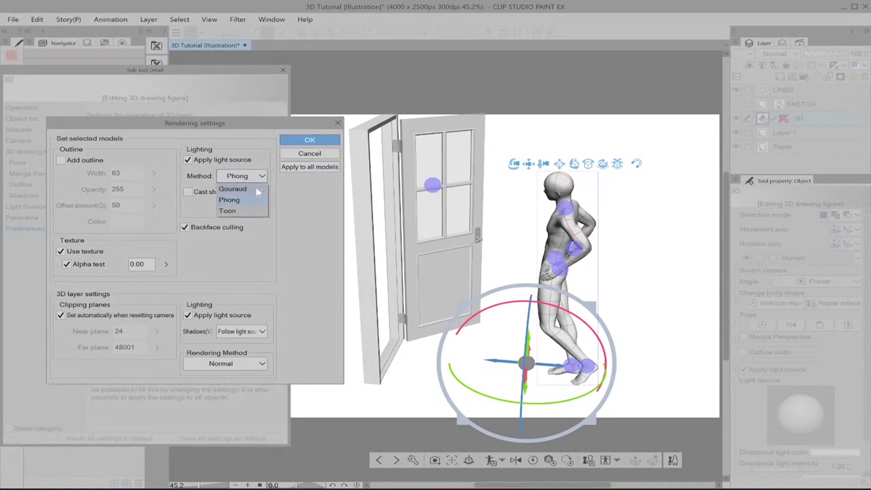
left_click(258, 210)
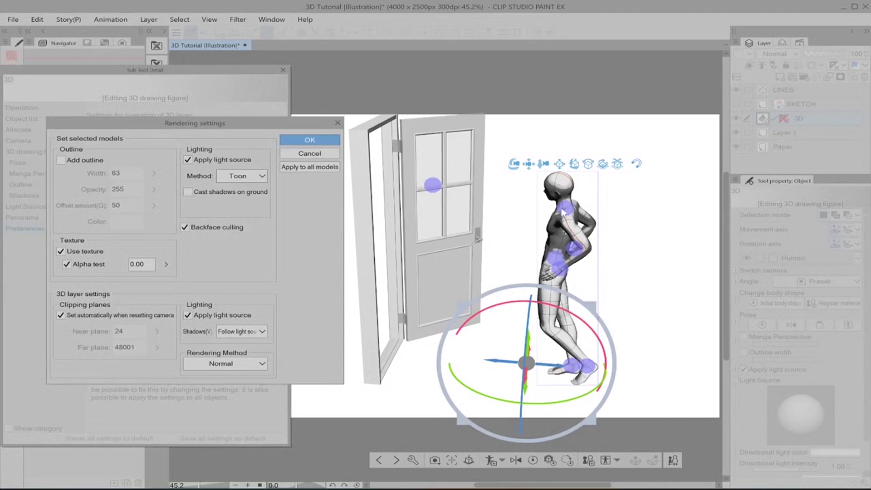
left_click(258, 183)
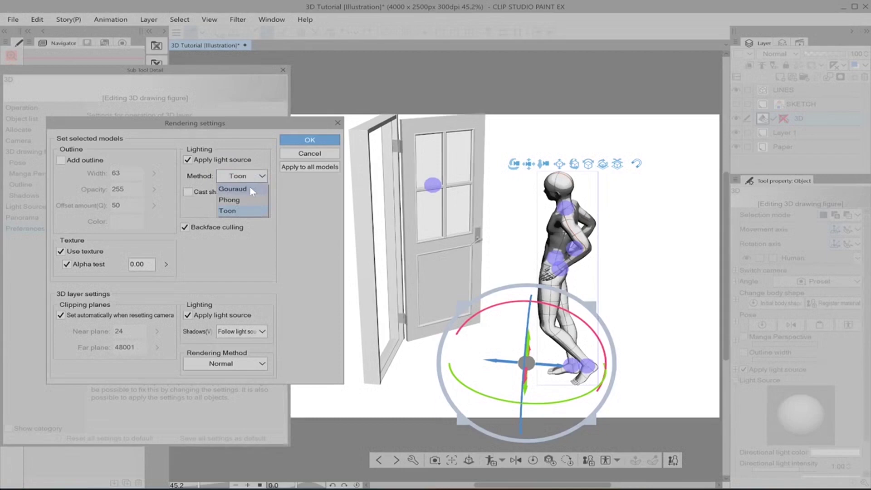
left_click(249, 188)
left_click(224, 196)
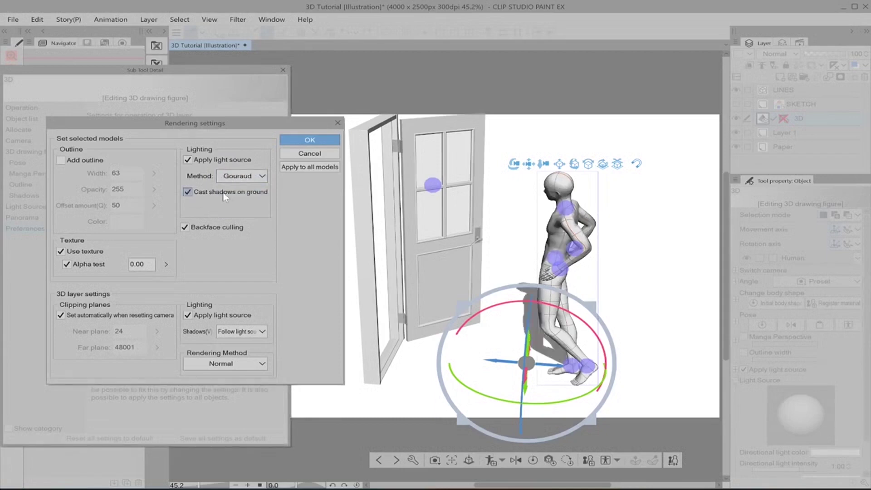
Turn off the figure's ground shadow and toggle Backface culling off and back on.
left_click(224, 195)
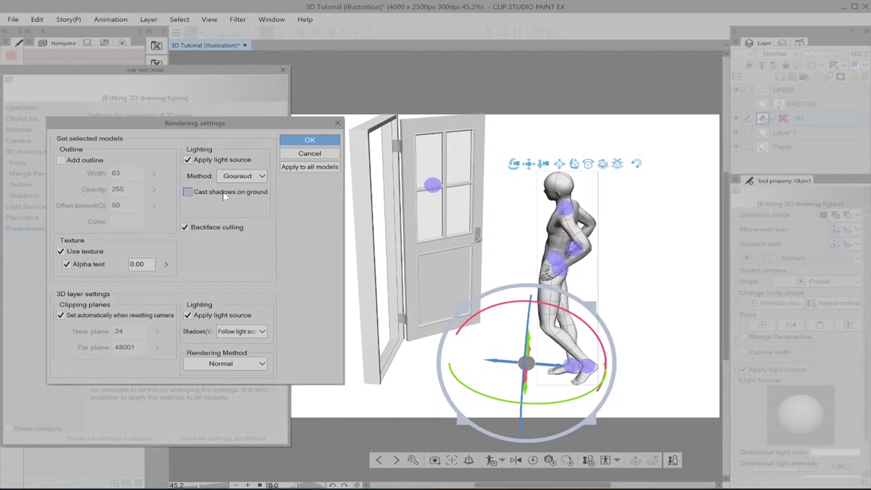
left_click(228, 229)
left_click(229, 232)
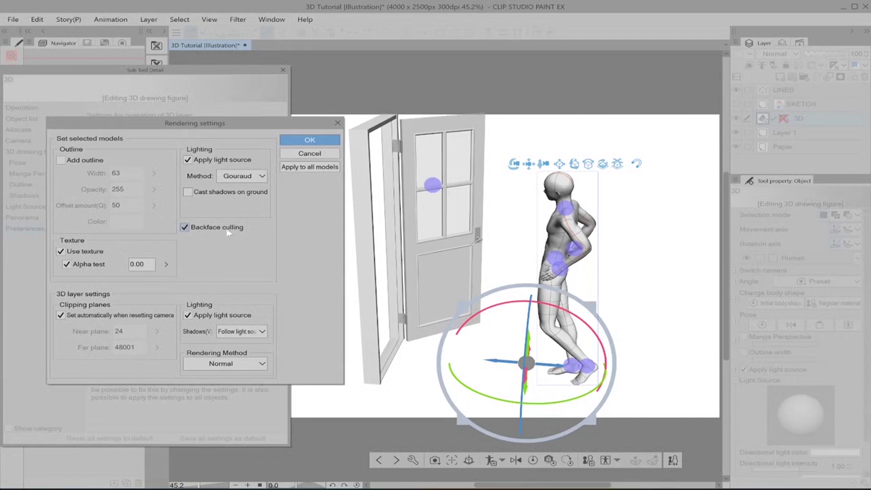